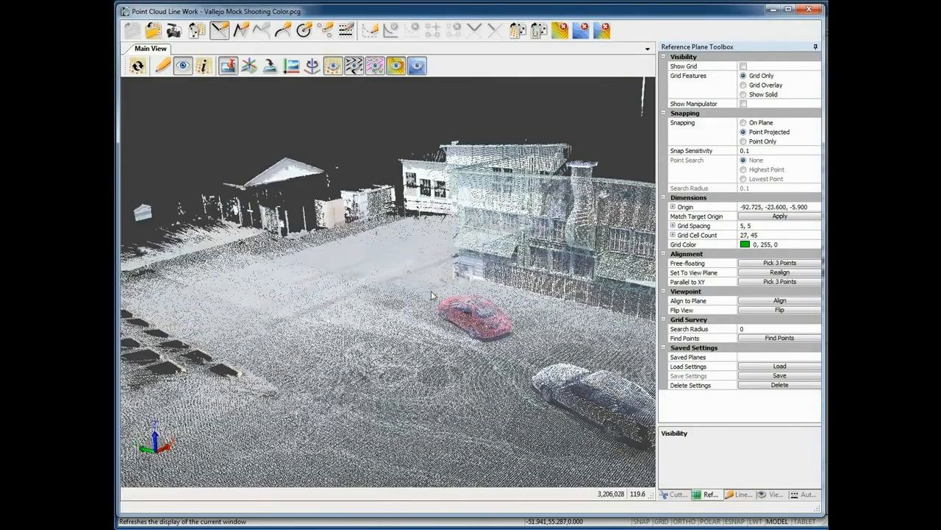
- Examine the coloured point cloud of the scene, including the street, the building front, and the white and red cars up close
left_click_drag(487, 318, 397, 289)
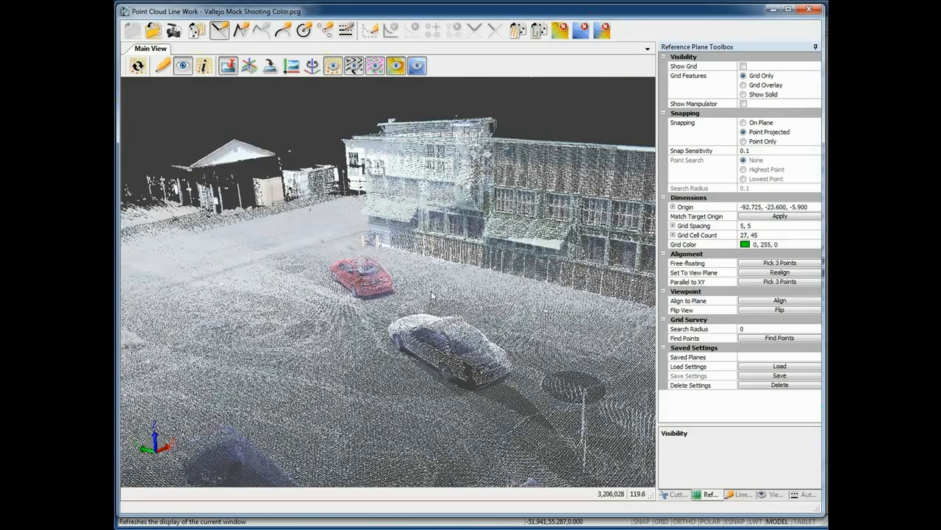
left_click(137, 66)
left_click_drag(393, 388, 354, 266)
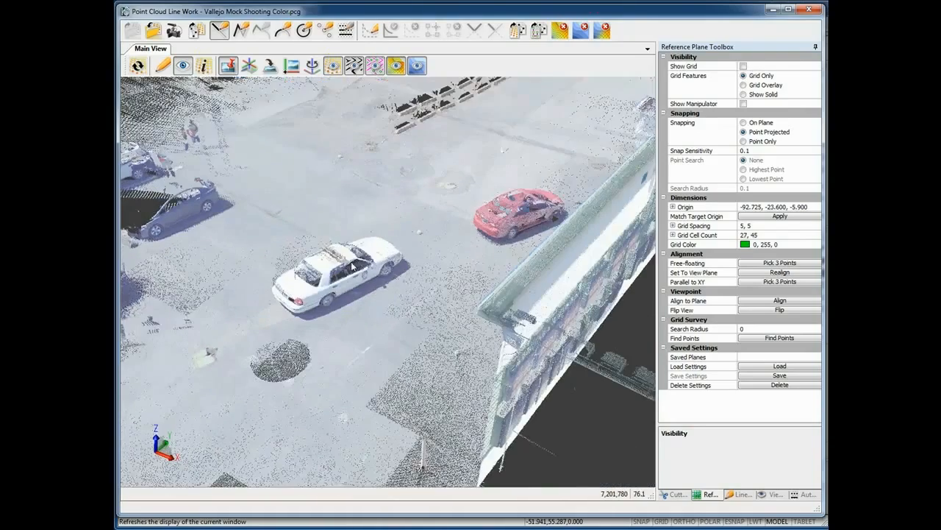
scroll(360, 294, "up", 6)
left_click_drag(366, 336, 301, 294)
left_click_drag(349, 337, 464, 353)
left_click_drag(577, 210, 579, 211)
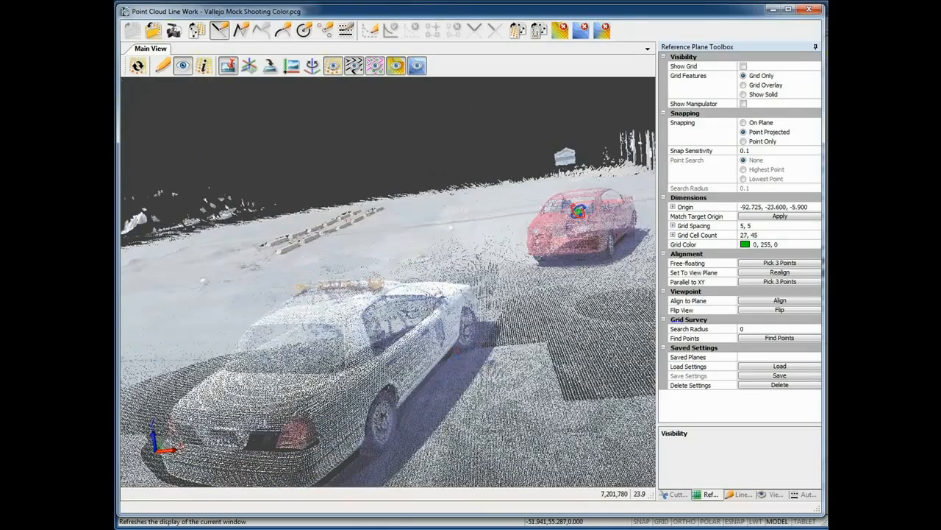
double_click(579, 211)
scroll(420, 294, "up", 4)
scroll(416, 346, "down", 2)
mouse_move(417, 355)
left_mouse_down()
mouse_move(375, 349)
mouse_move(384, 346)
left_mouse_up()
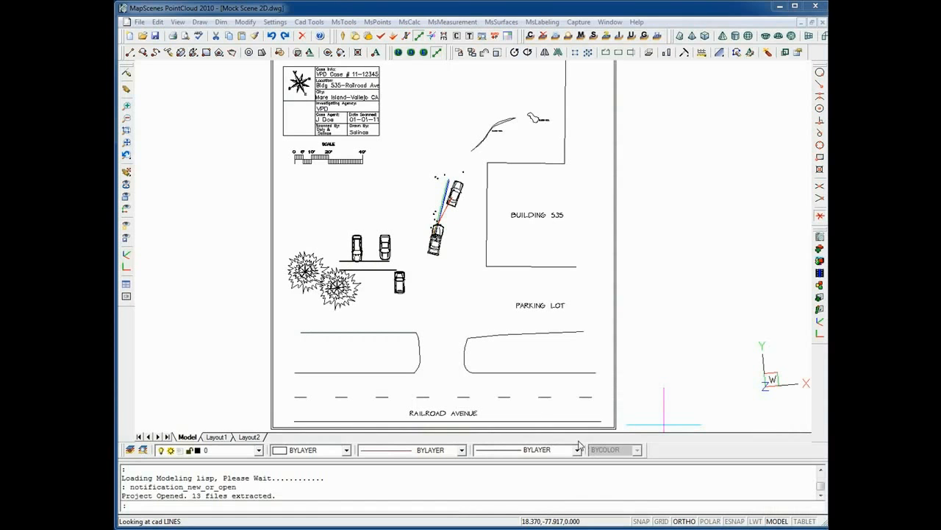
- Examine the upper part of the Mock Scene 2D drawing, with the blood trail and blood pool near Building 535
left_click(441, 298)
left_click(441, 299)
scroll(441, 299, "up", 2)
scroll(431, 231, "up", 5)
middle_click_drag(476, 342, 437, 403)
scroll(474, 343, "down", 1)
scroll(488, 210, "up", 1)
middle_click_drag(496, 195, 442, 278)
scroll(442, 277, "down", 1)
middle_click_drag(497, 174, 305, 286)
middle_click_drag(401, 236, 299, 287)
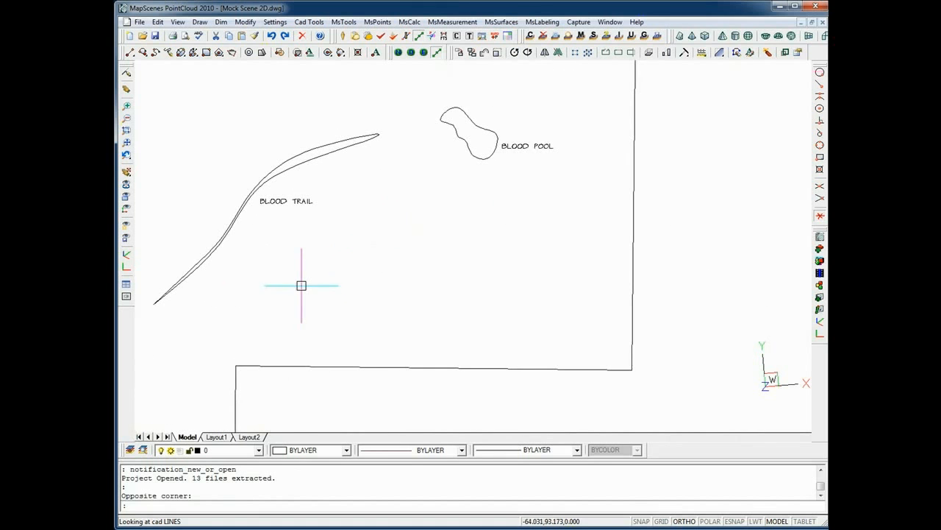
- Examine the coloured lines between the two central vehicles, plus the surrounding parking lot and site layout
scroll(300, 284, "down", 1)
middle_click_drag(301, 379, 427, 264)
middle_click_drag(387, 331, 508, 166)
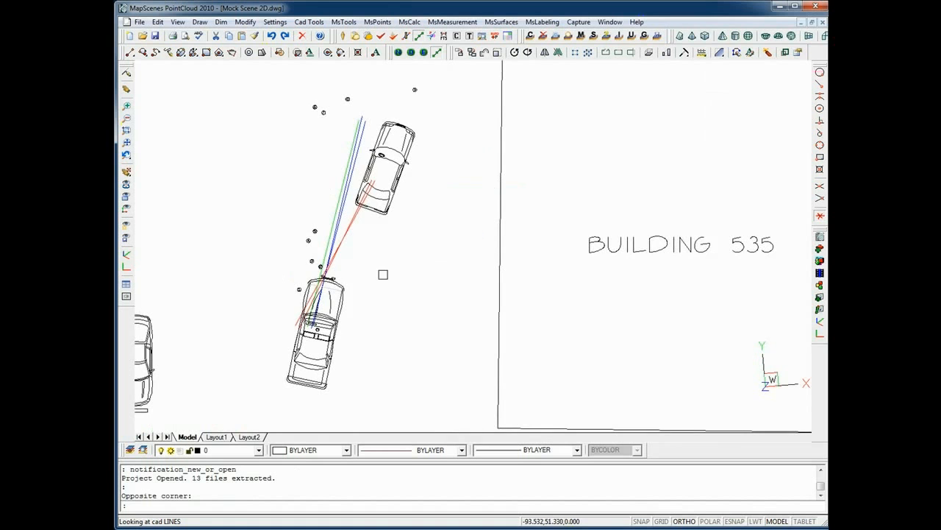
scroll(366, 281, "down", 2)
middle_click_drag(366, 280, 410, 257)
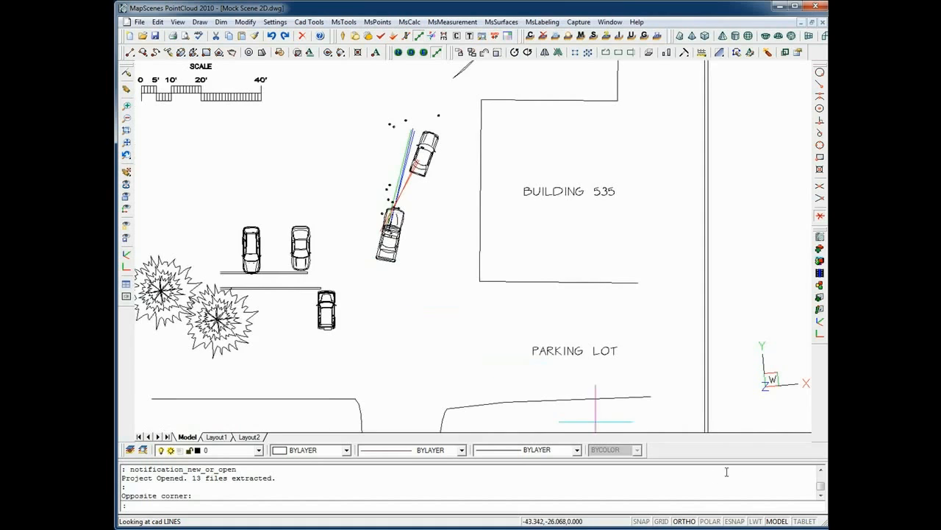
scroll(523, 375, "down", 1)
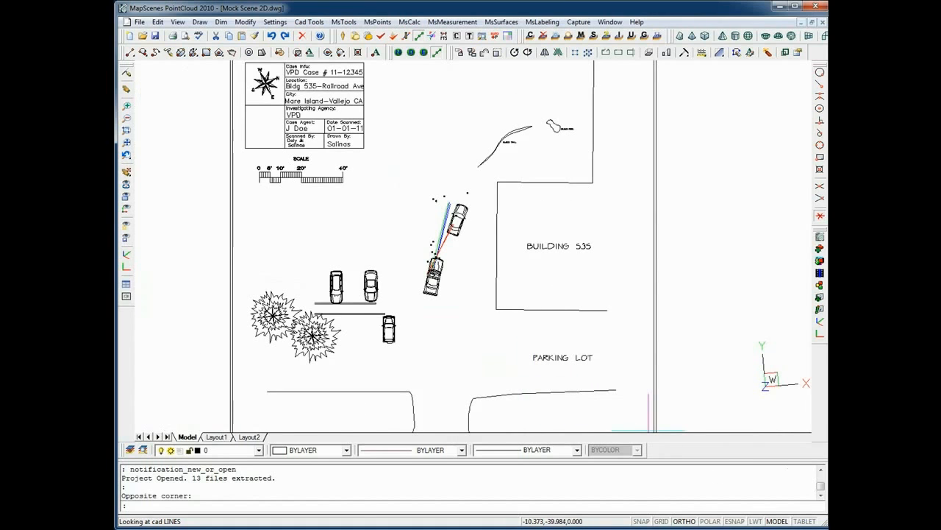
- Switch to the Point Cloud Line Work window and load the saved Ground Plane Building reference plane over the scene
key("alt+Tab")
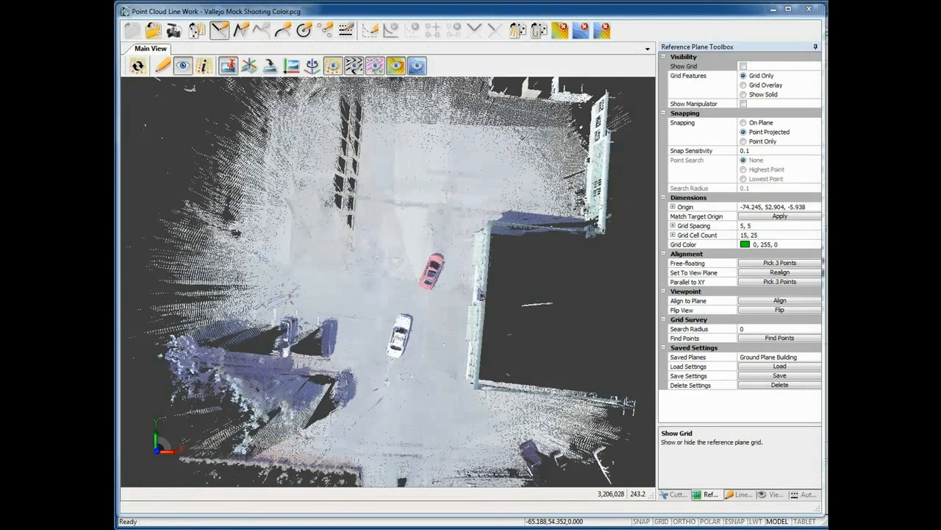
left_click(818, 358)
left_click(818, 358)
left_click(819, 360)
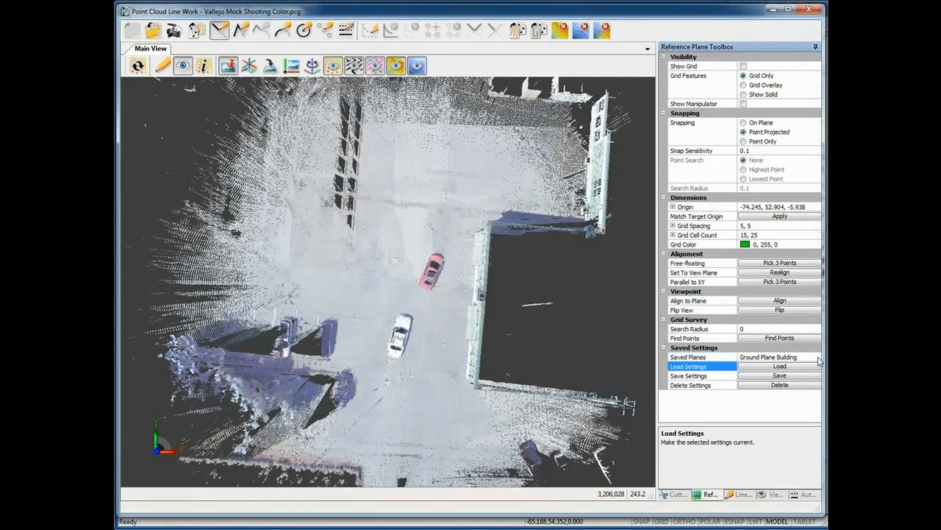
left_click(791, 367)
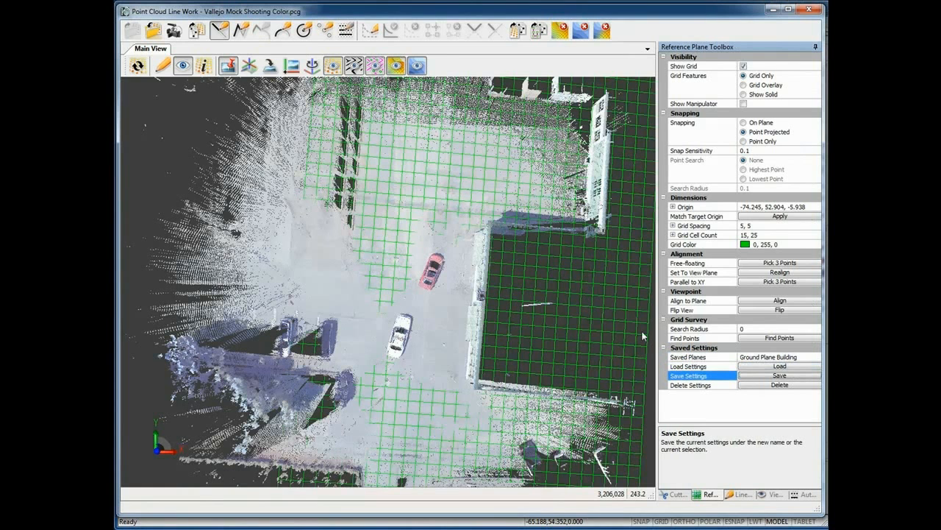
scroll(442, 368, "down", 2)
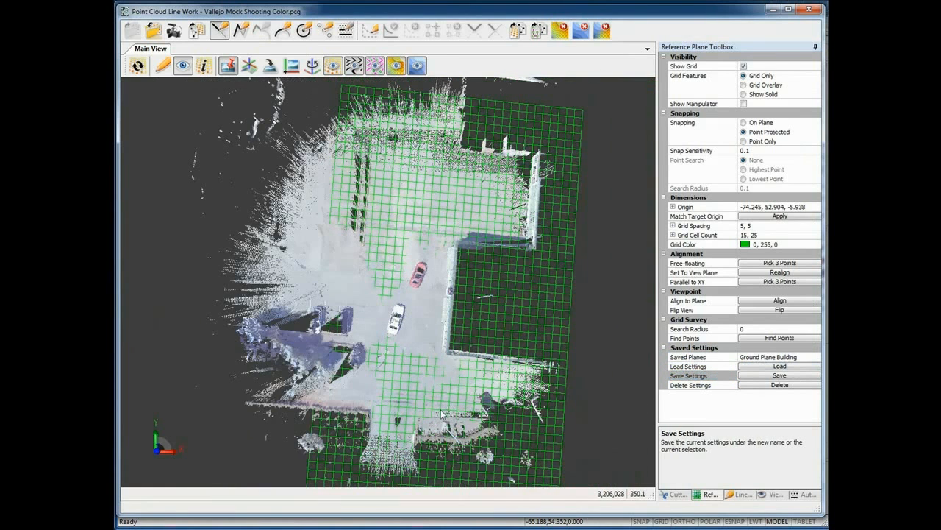
left_click(137, 67)
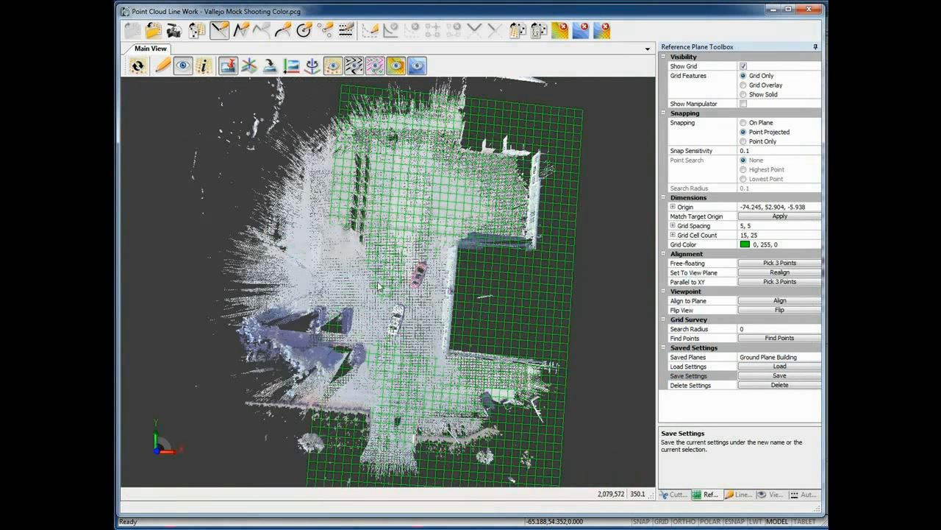
left_click_drag(381, 342, 386, 245)
mouse_move(454, 355)
left_mouse_down()
mouse_move(412, 360)
mouse_move(383, 328)
mouse_move(267, 311)
left_mouse_up()
mouse_move(489, 337)
left_mouse_down()
mouse_move(347, 355)
mouse_move(396, 337)
mouse_move(399, 279)
mouse_move(435, 406)
left_mouse_up()
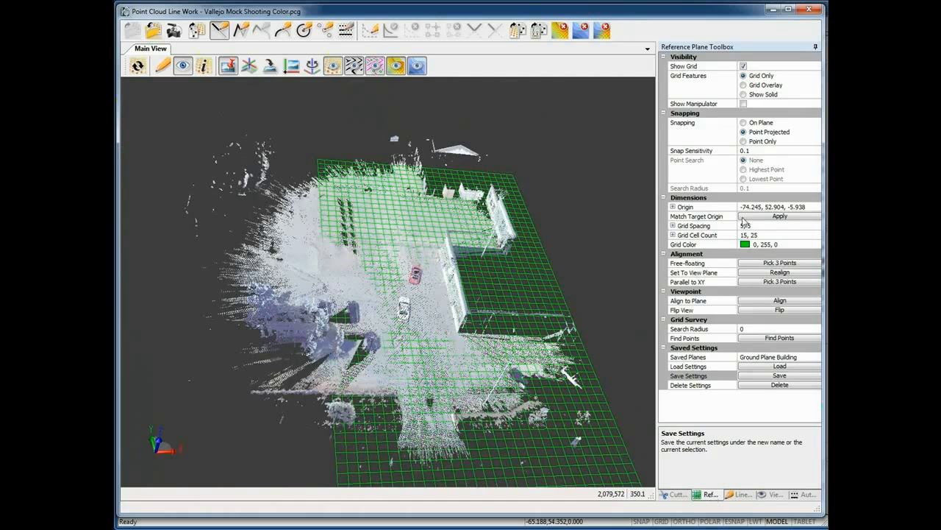
- Load the saved Building Face White Wall reference plane and hide its manipulator
left_click(270, 65)
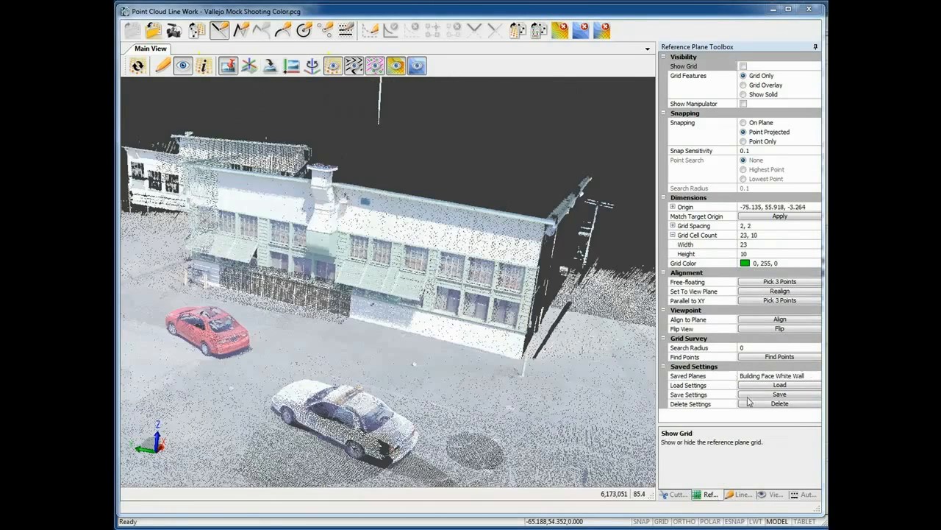
left_click(772, 385)
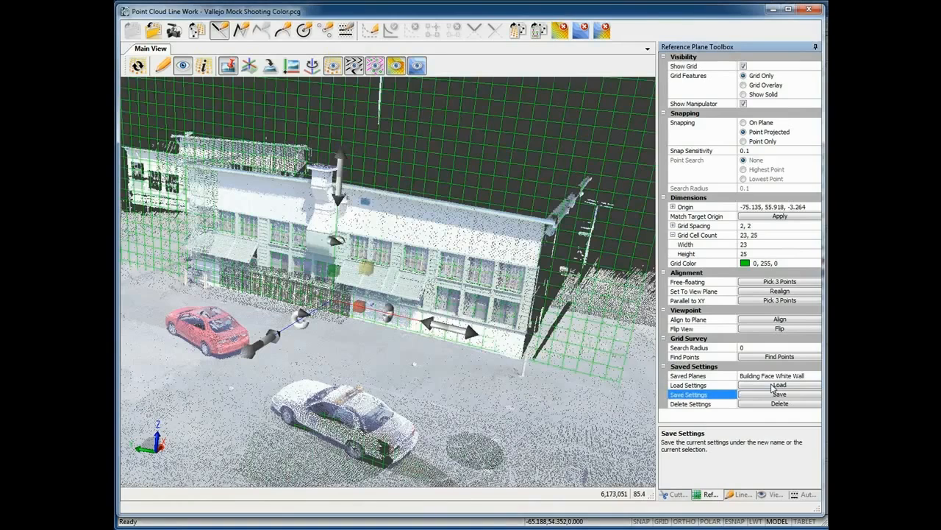
left_click(744, 104)
left_click_drag(515, 259, 435, 255)
mouse_move(421, 312)
left_mouse_down()
mouse_move(371, 308)
mouse_move(403, 308)
left_mouse_up()
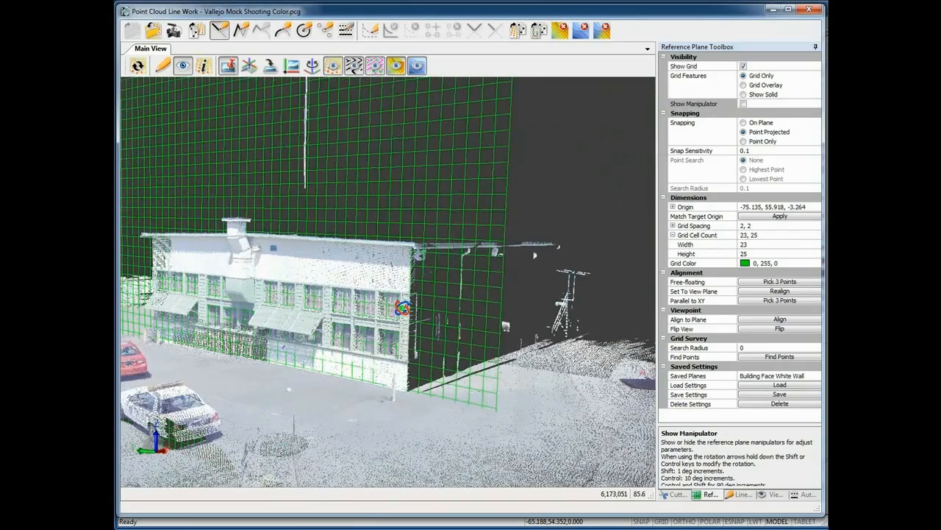
- Display the white wall reference plane as a solid and view it against the building face
left_click(745, 94)
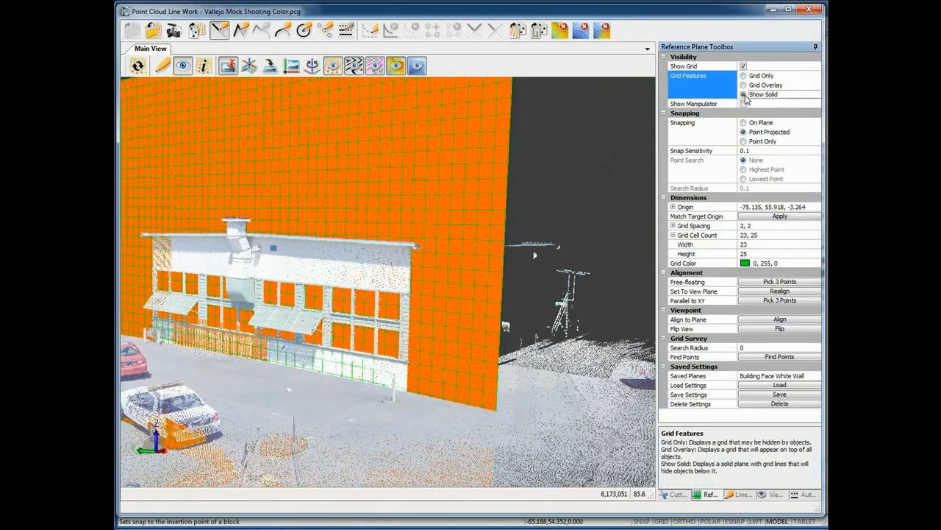
scroll(373, 277, "up", 3)
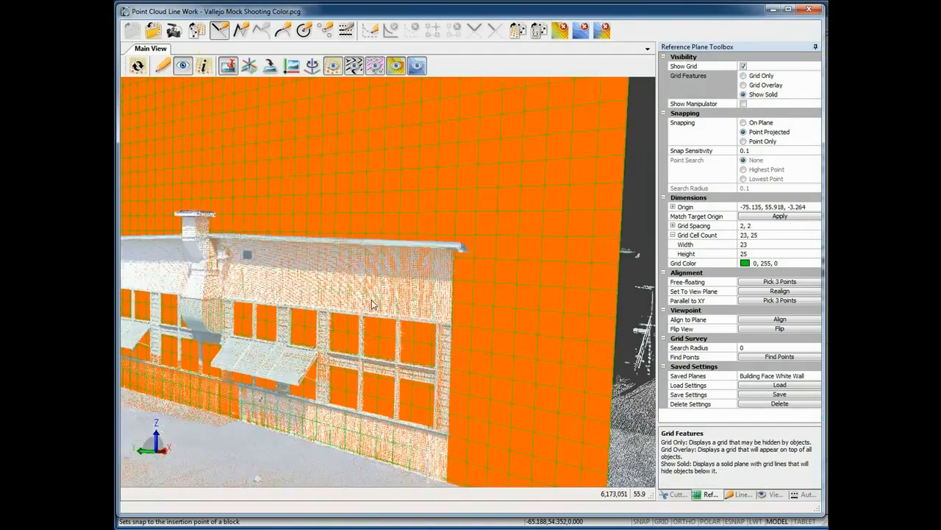
left_click_drag(321, 300, 556, 310)
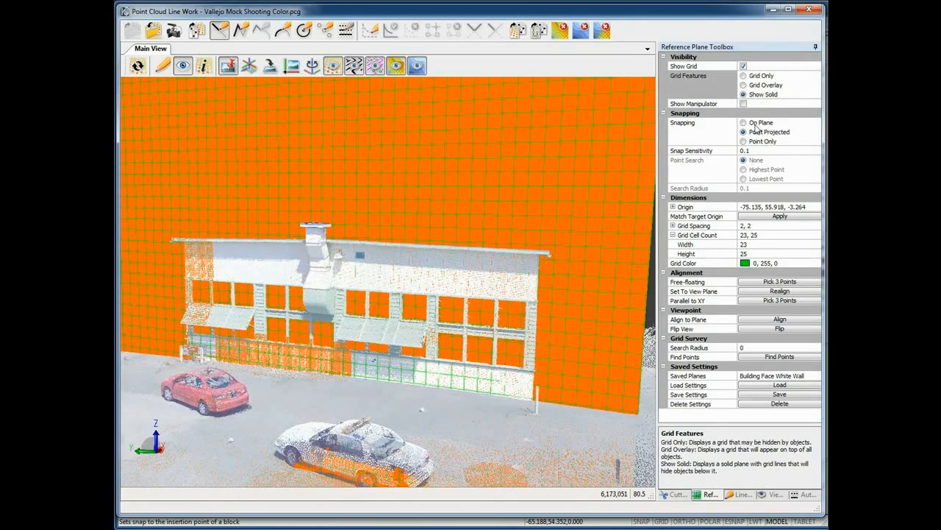
- Turn on the plane manipulator and display the Building Face Rear Wall reference plane as a solid
left_click(743, 103)
mouse_move(259, 398)
left_mouse_down()
mouse_move(247, 403)
mouse_move(285, 387)
mouse_move(267, 406)
left_mouse_up()
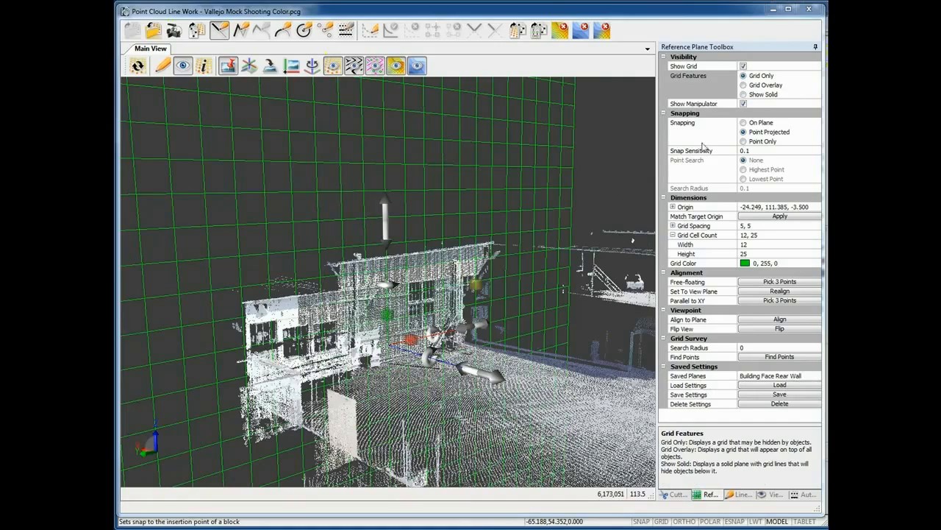
left_click(744, 94)
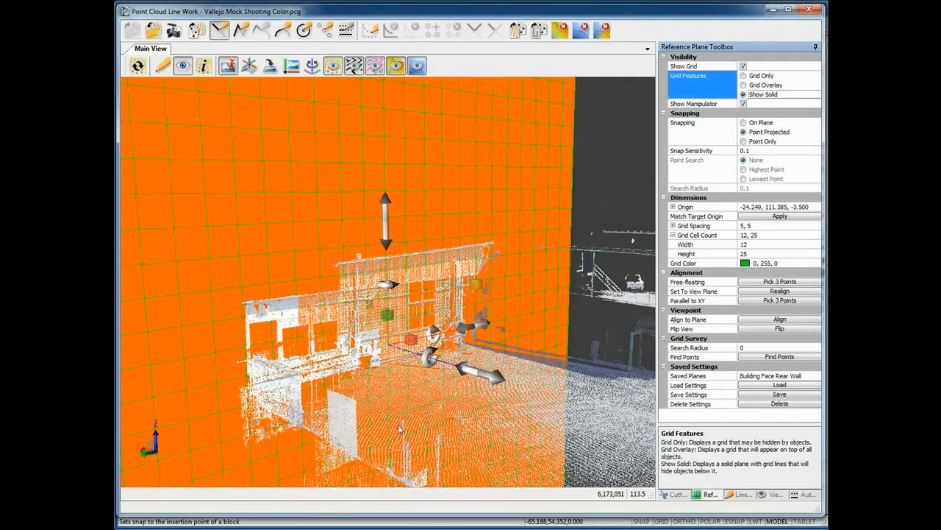
middle_click_drag(358, 375, 245, 307)
middle_click_drag(411, 425, 402, 425)
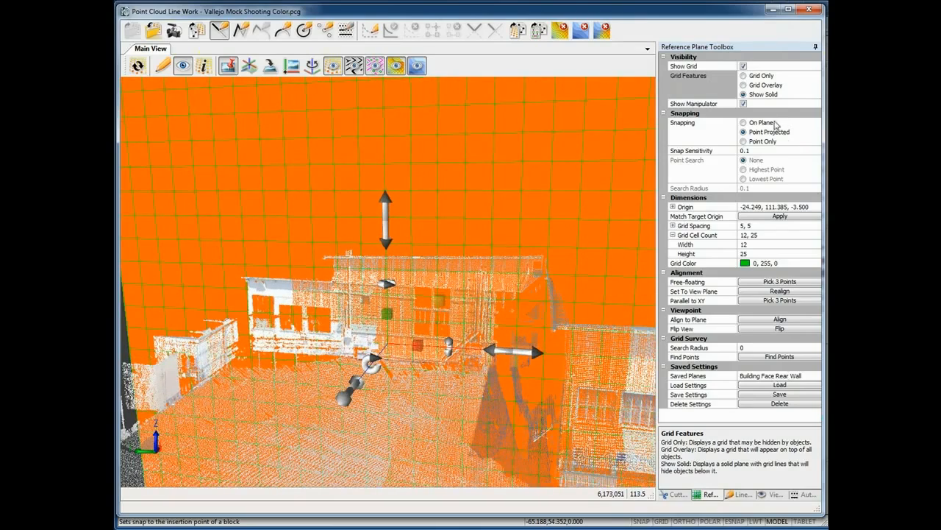
- Hide the rear wall plane's manipulator, restore the Grid Only display, and turn the reference grid off
left_click(743, 103)
left_click(743, 75)
left_click(743, 66)
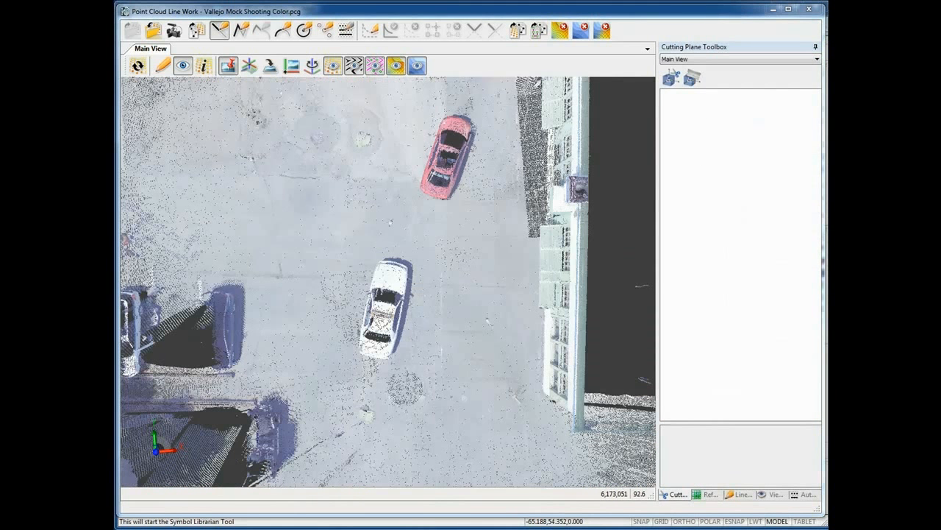
- Open the cutting cube settings for the main view and load the saved Toyota profile around the red car
left_click(711, 495)
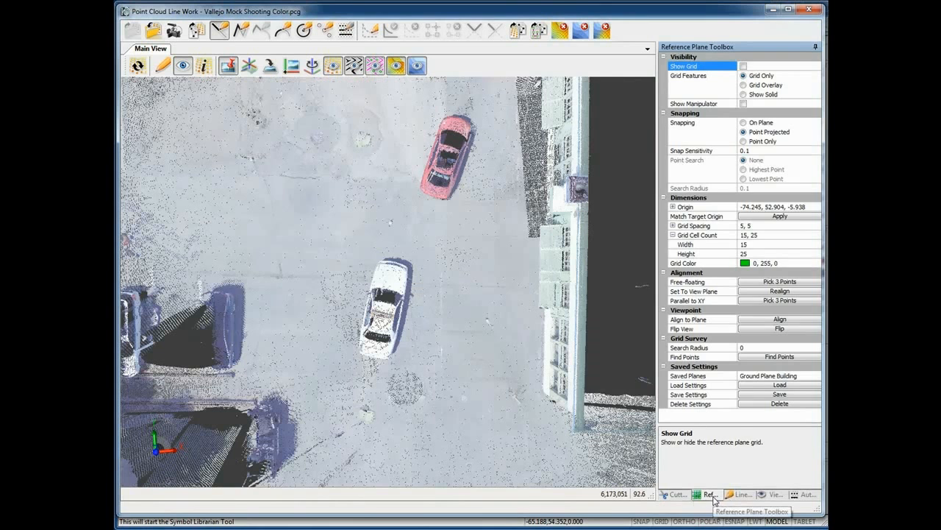
left_click(680, 496)
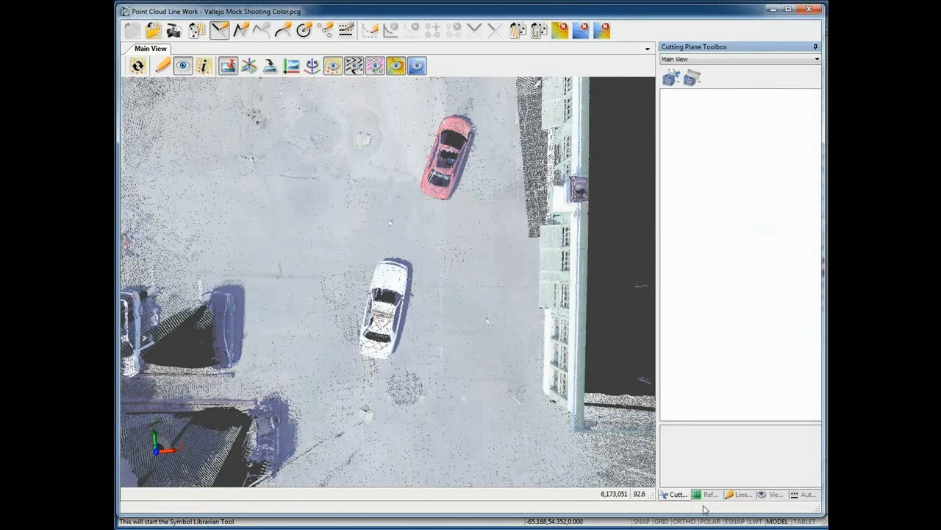
left_click(672, 80)
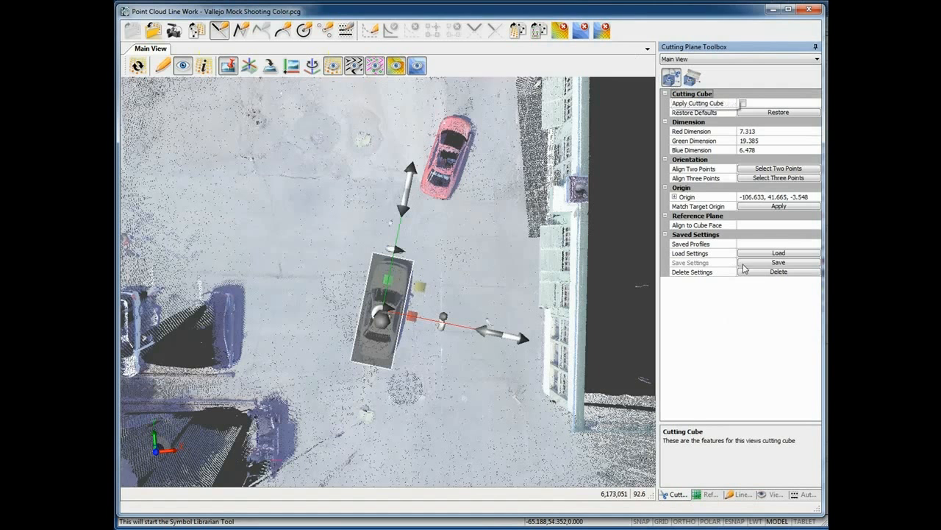
left_click(781, 244)
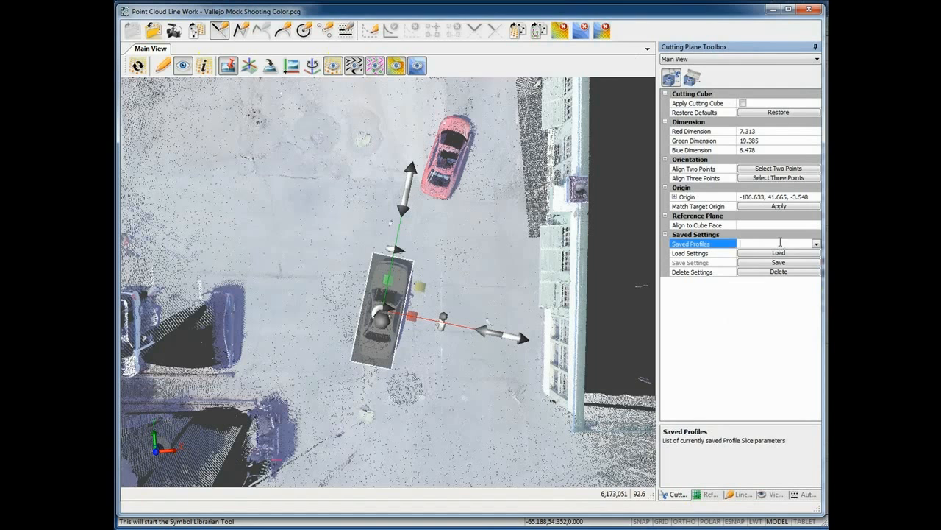
left_click(817, 243)
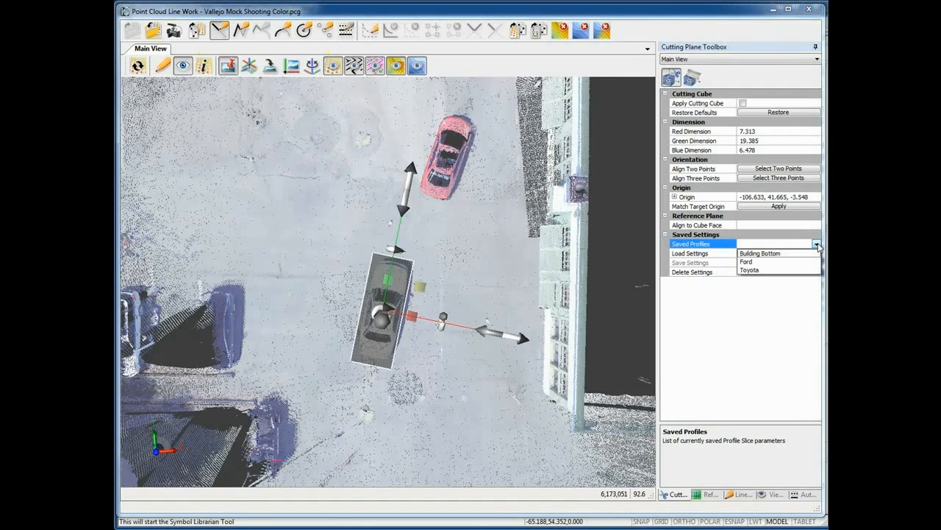
left_click(756, 272)
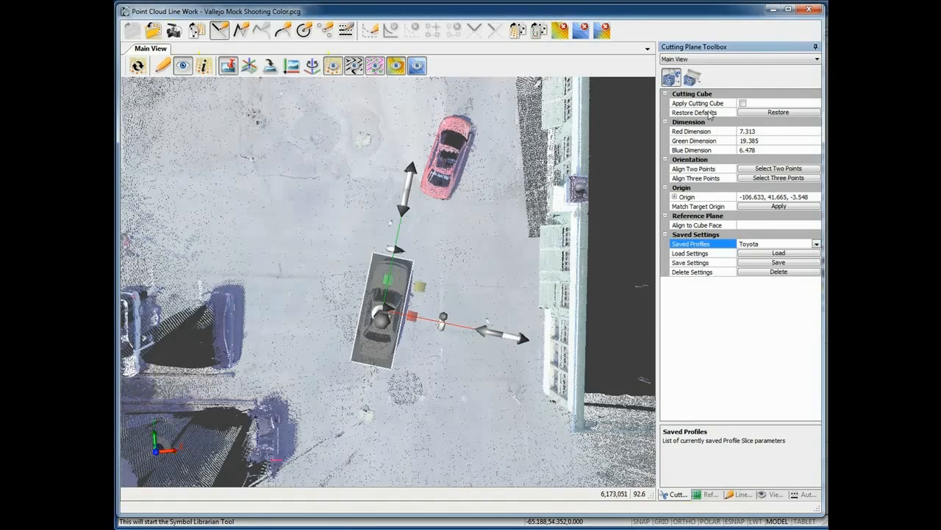
left_click(765, 253)
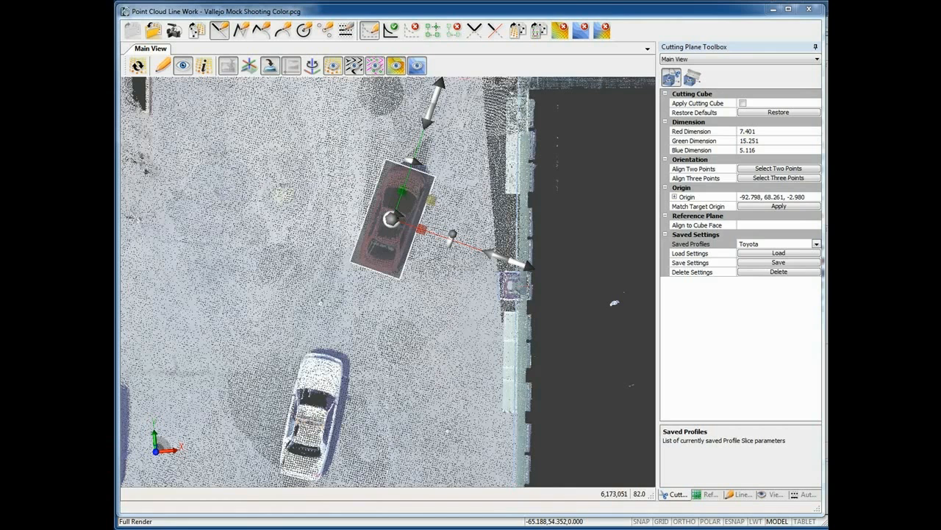
- Load the saved Ford cutting cube profile around the white car and bring it into view
left_click(817, 245)
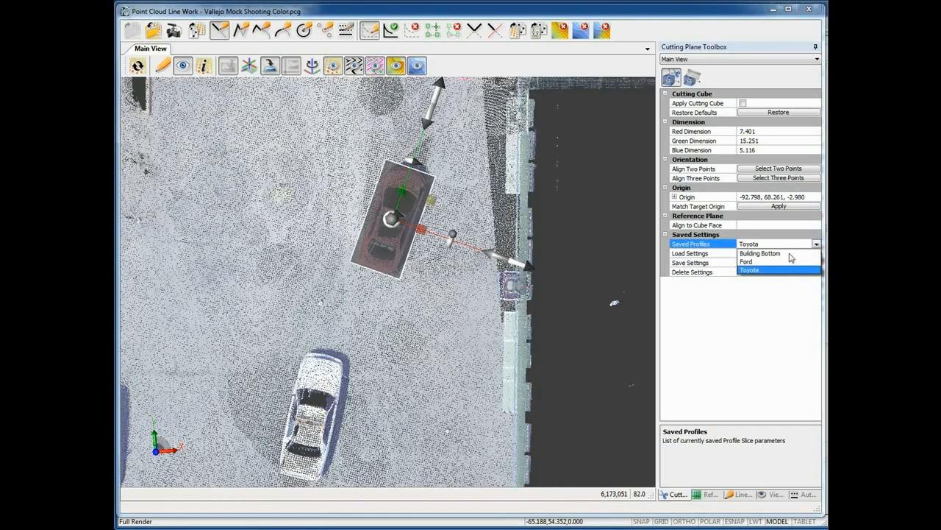
left_click(758, 262)
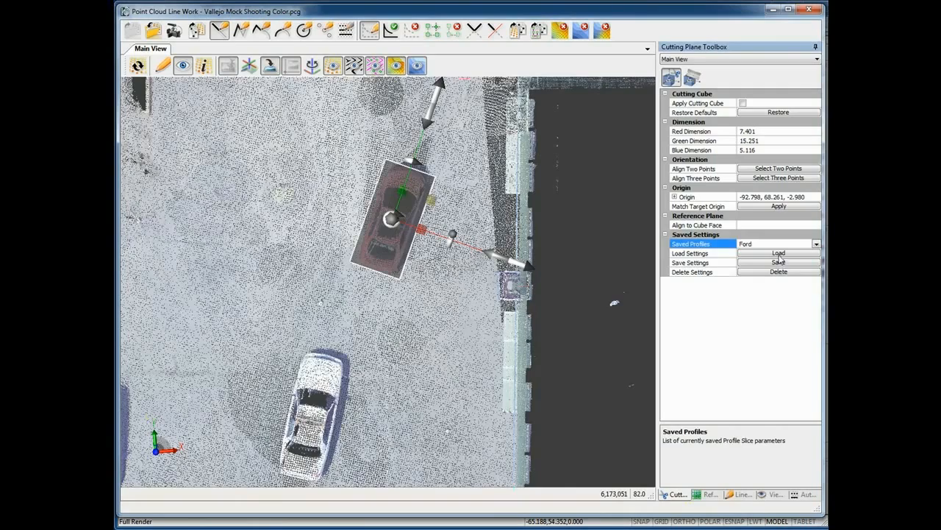
left_click(779, 253)
middle_click_drag(445, 378, 452, 273)
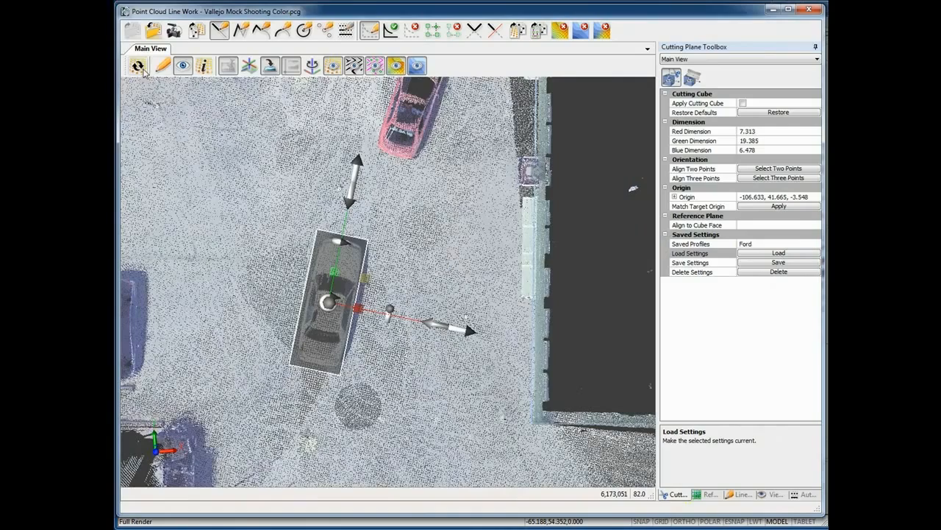
left_click_drag(323, 420, 326, 398)
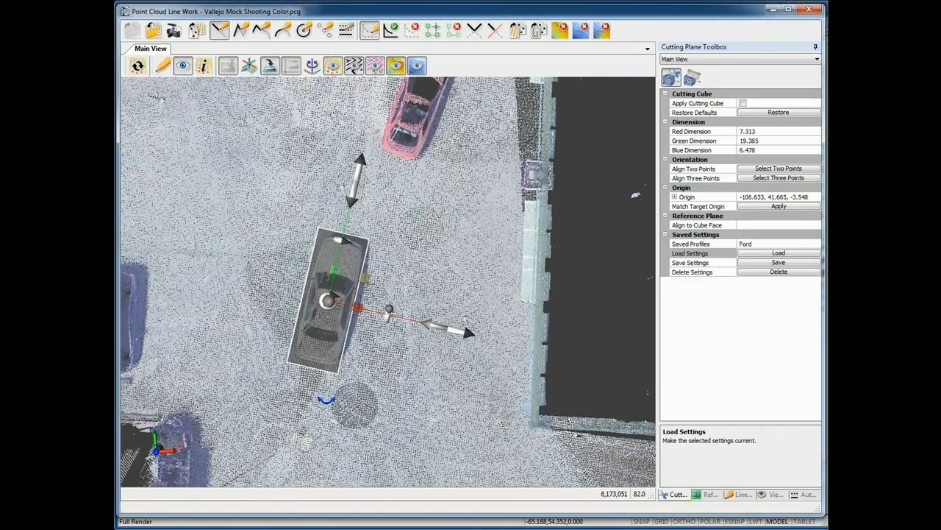
- Tilt the scene into 3D and stretch the Ford cutting cube to a red dimension of about 8.519 and a blue dimension of about 8.075
left_click(272, 66)
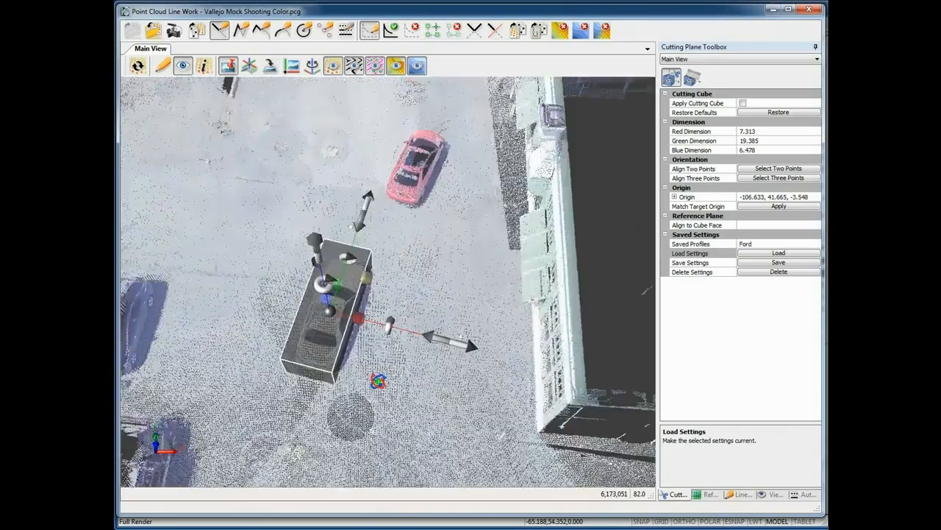
mouse_move(372, 370)
left_mouse_down()
mouse_move(337, 389)
mouse_move(354, 376)
left_mouse_up()
scroll(353, 338, "up", 2)
left_click_drag(314, 338, 317, 342)
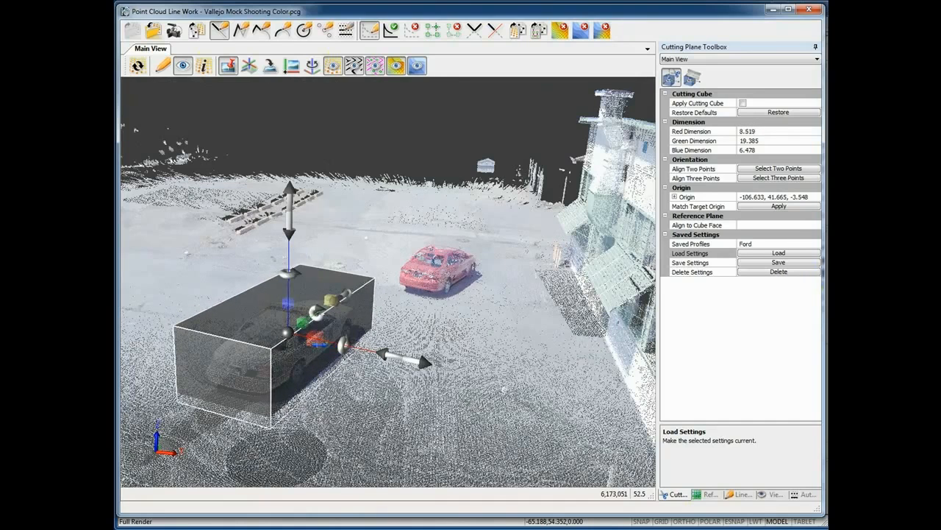
left_click_drag(288, 302, 287, 277)
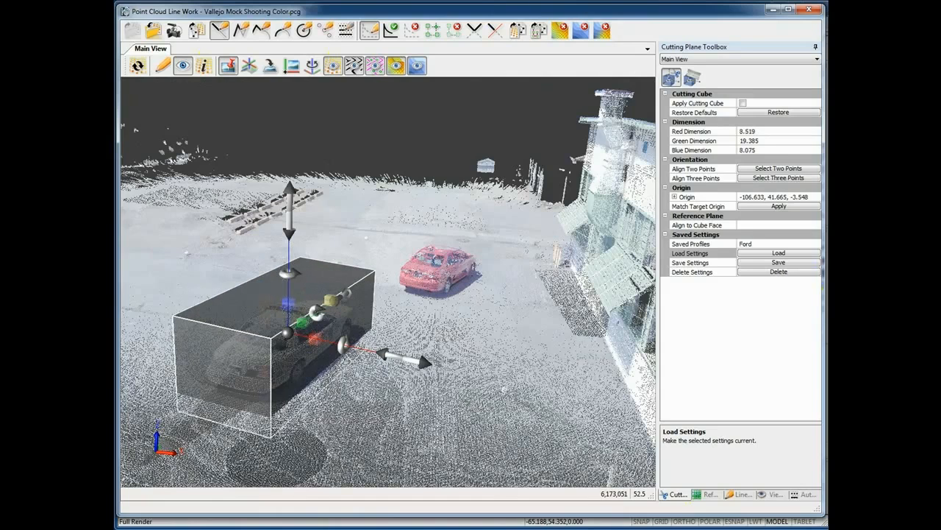
- Reload the saved Ford profile, apply the cutting cube to isolate the white car, and check the reference plane snapping settings
left_click(804, 255)
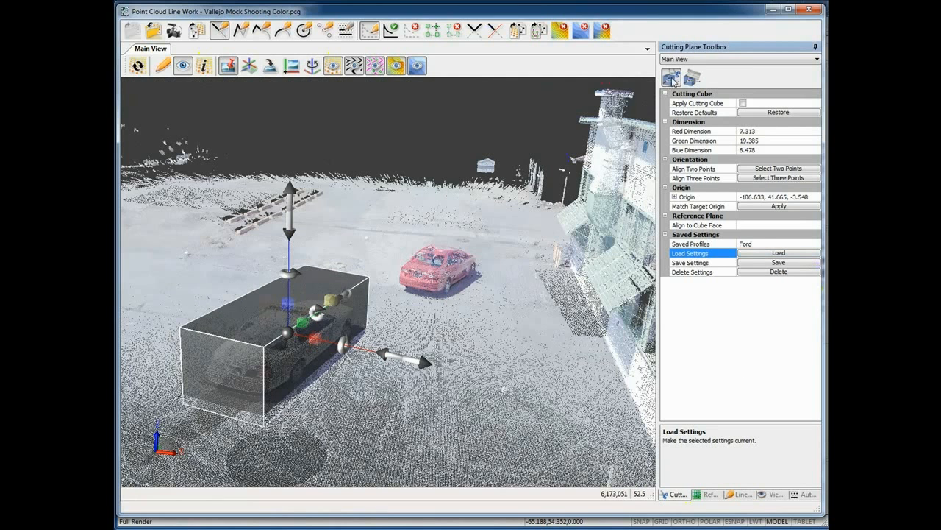
left_click(743, 103)
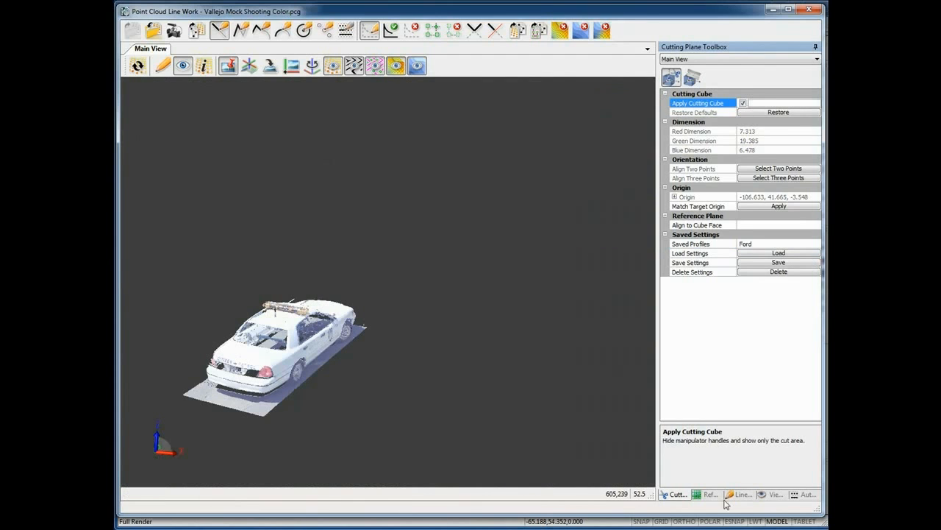
left_click(709, 497)
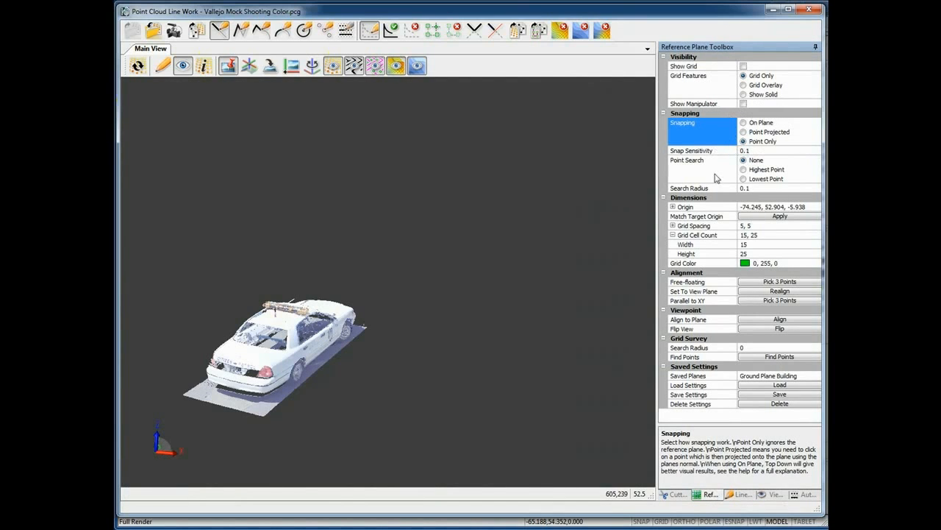
left_click(677, 495)
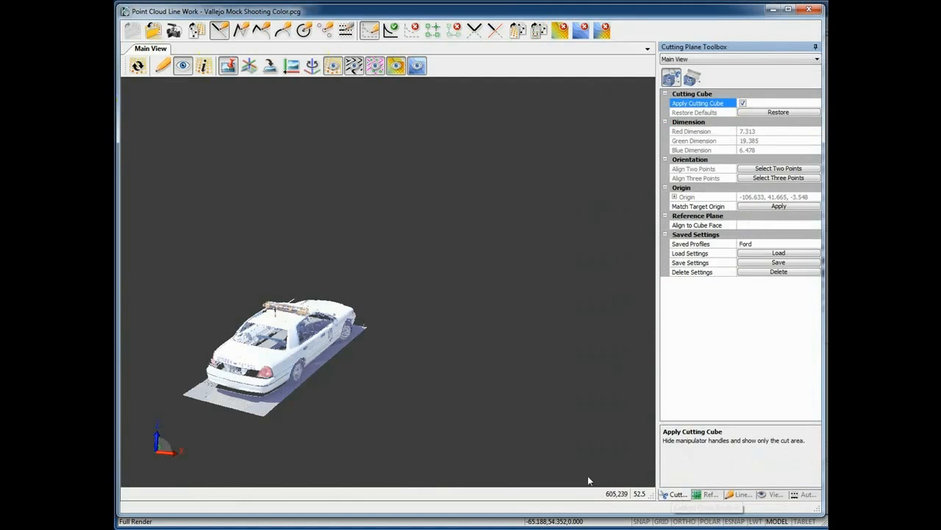
- Draw temporary lines along the upper and middle trajectory rods protruding from the white car's windshield
left_click_drag(285, 371, 315, 317)
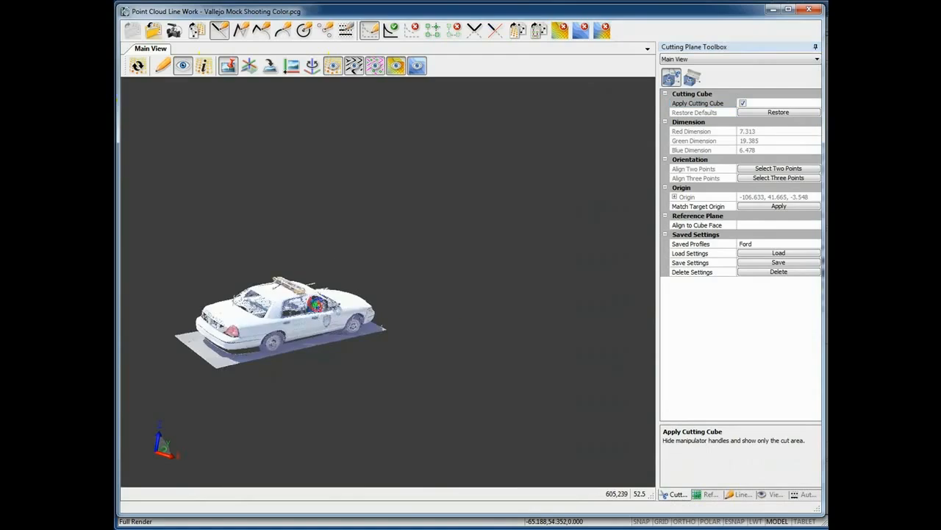
scroll(316, 303, "up", 5)
left_click_drag(307, 335, 365, 220)
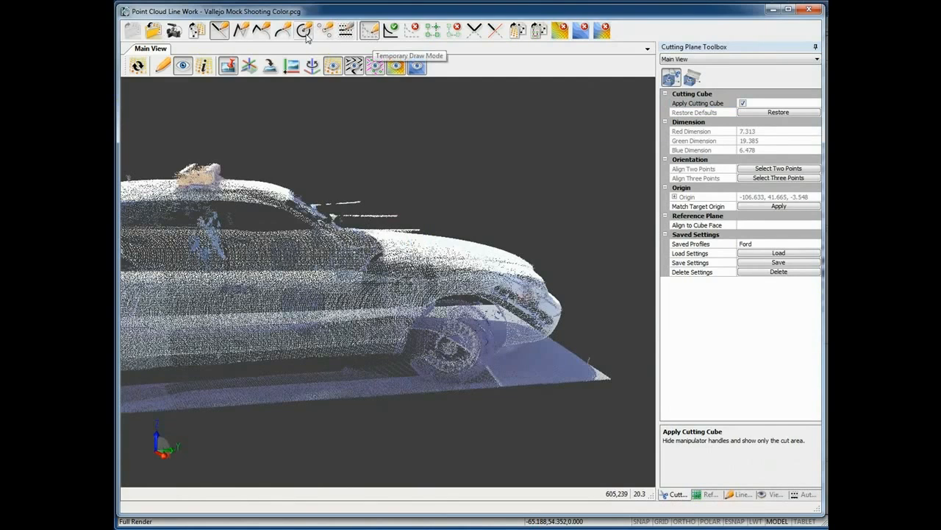
left_click(162, 65)
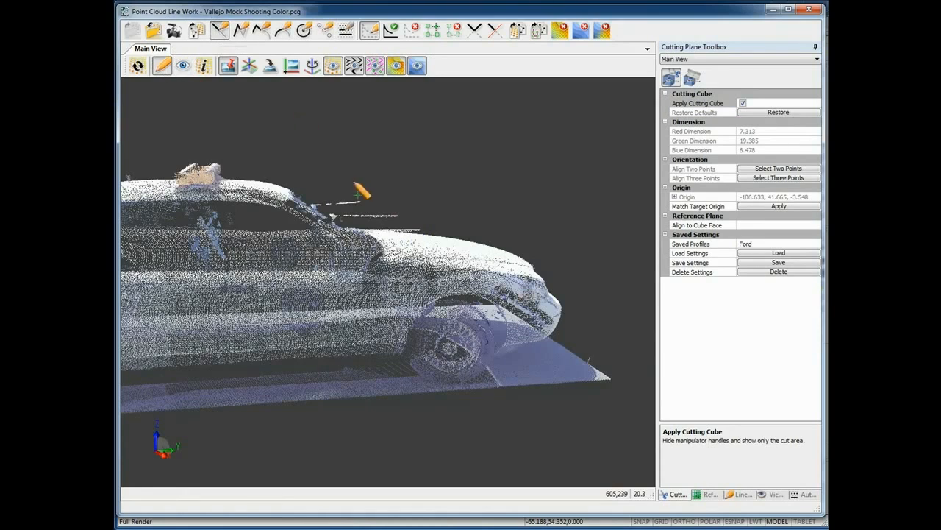
scroll(352, 219, "up", 3)
middle_click_drag(309, 152, 363, 211)
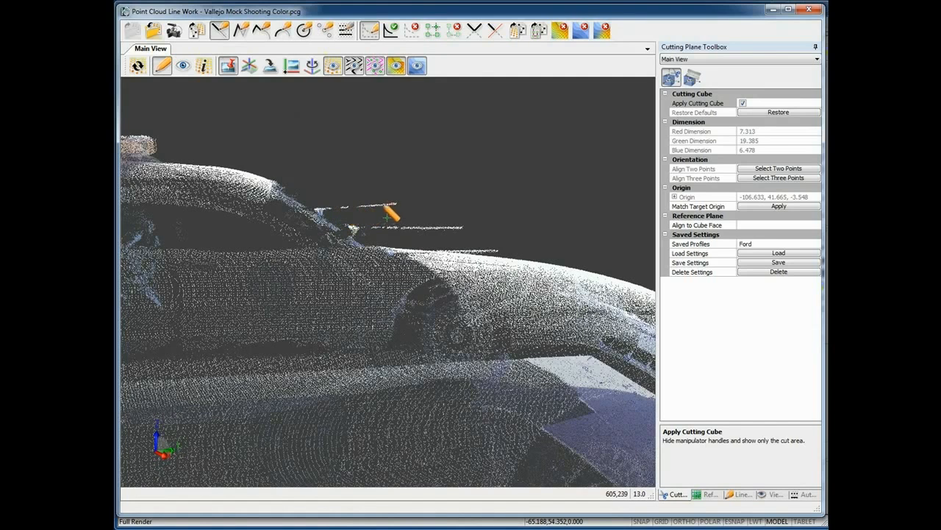
left_click(346, 219)
left_click(374, 227)
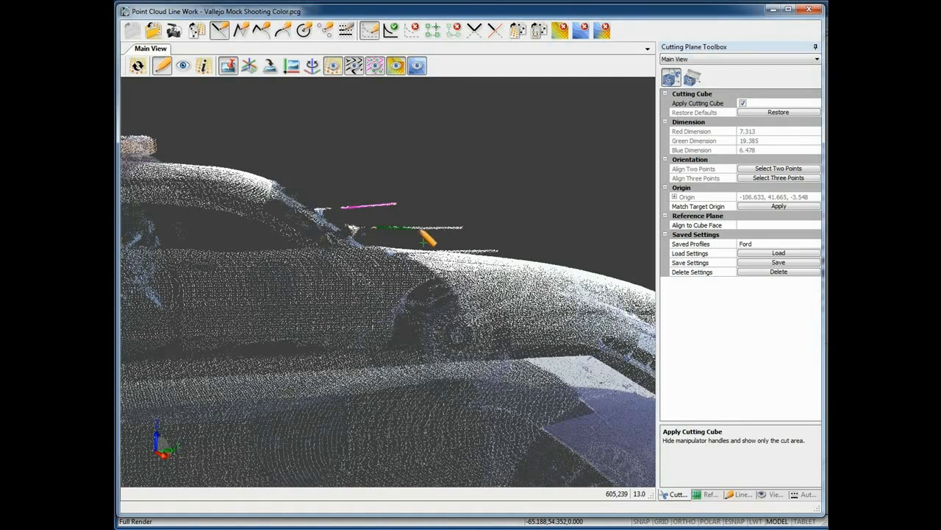
left_click(463, 230)
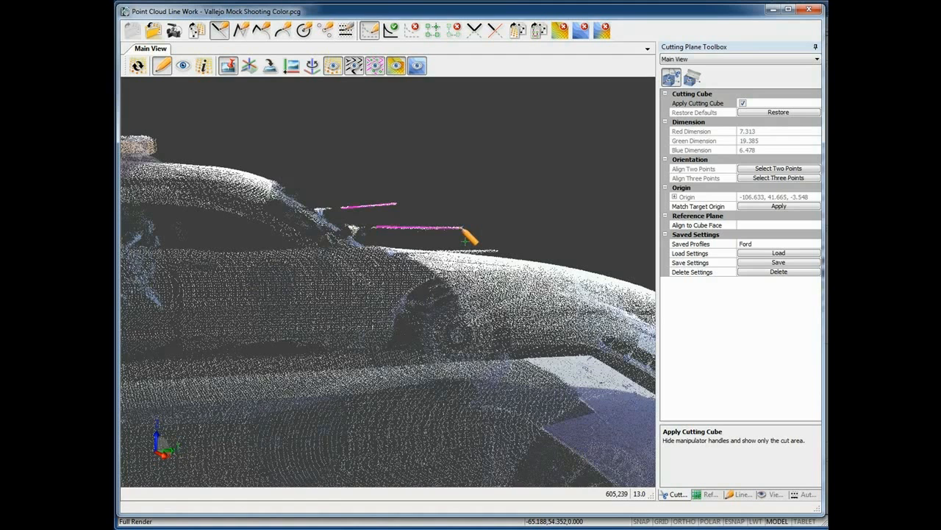
- Draw a temporary line along the lowest trajectory rod, just above the white car's hood
scroll(356, 195, "down", 2)
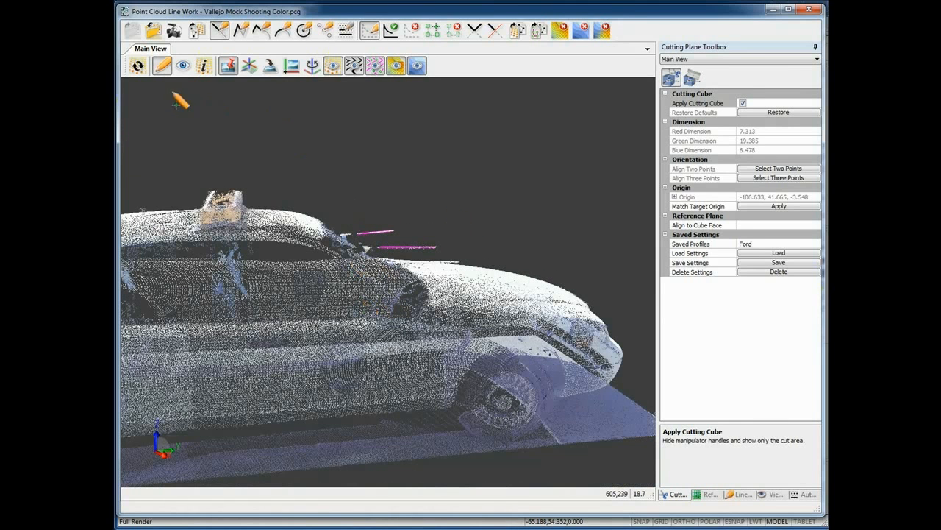
left_click(184, 67)
left_click_drag(356, 322, 463, 310)
scroll(434, 273, "up", 2)
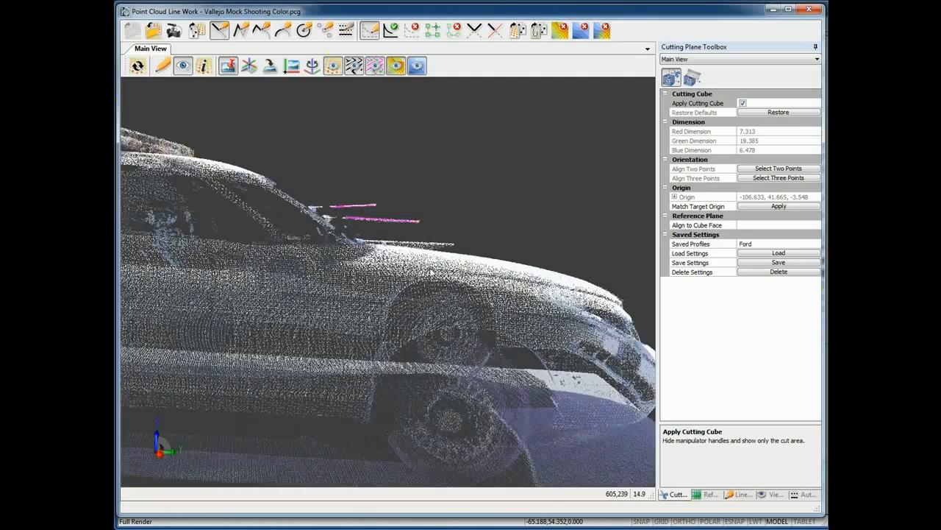
scroll(421, 261, "up", 2)
left_click(163, 65)
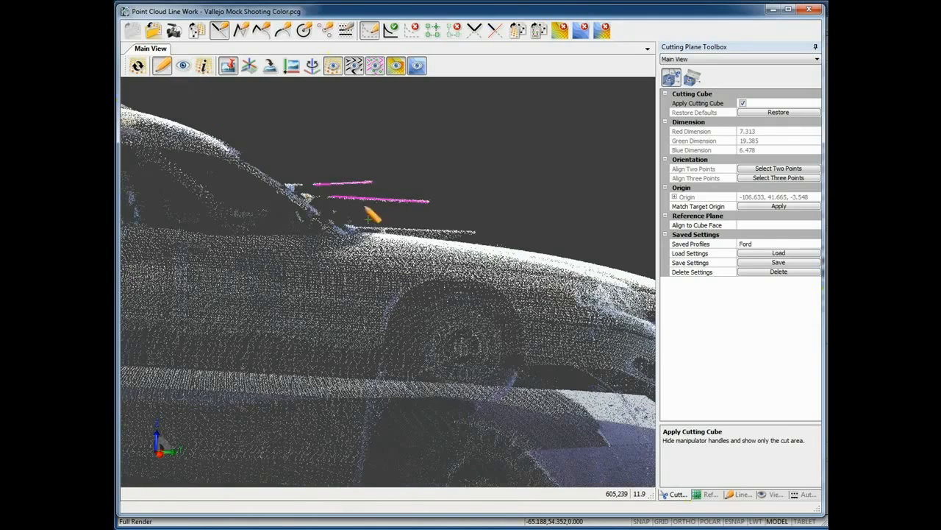
left_click_drag(380, 231, 475, 234)
- Return to view mode and commit the three temporary trajectory lines to the drawing
left_click(183, 66)
mouse_move(337, 273)
left_mouse_down()
mouse_move(309, 290)
mouse_move(323, 278)
mouse_move(338, 293)
left_mouse_up()
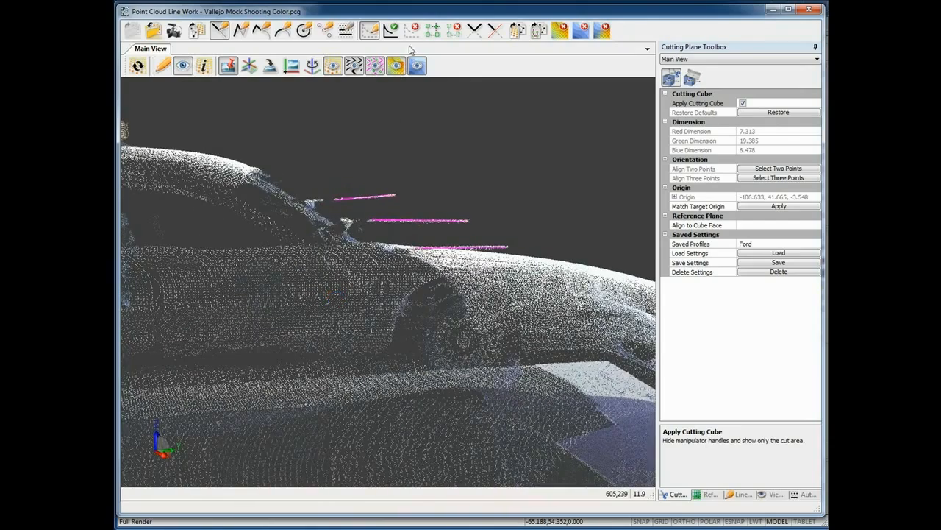
left_click(391, 33)
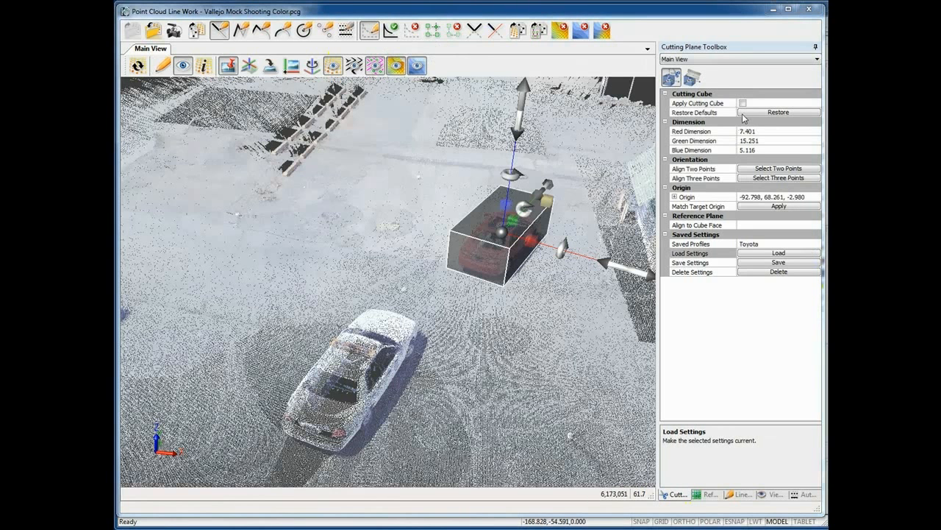
- Apply the Toyota cutting cube to isolate the red car and check the reference plane snapping settings
left_click(743, 104)
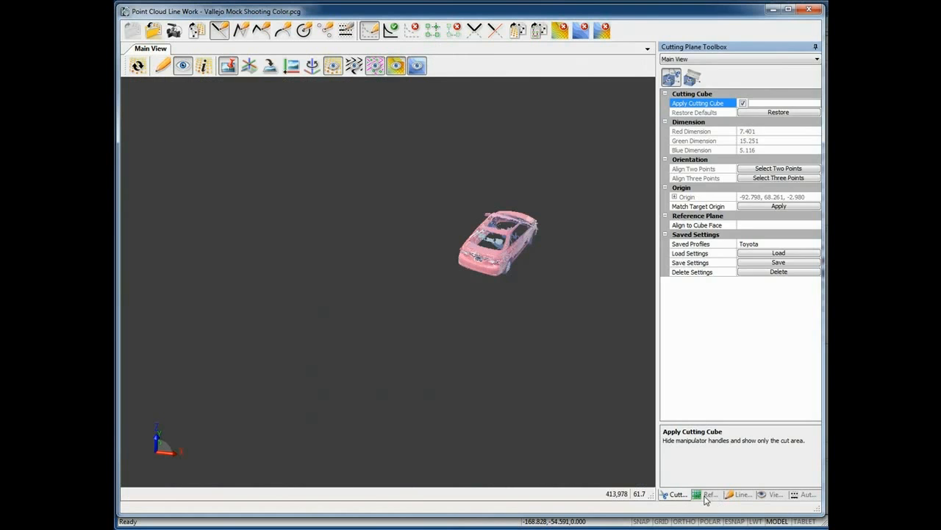
left_click(708, 494)
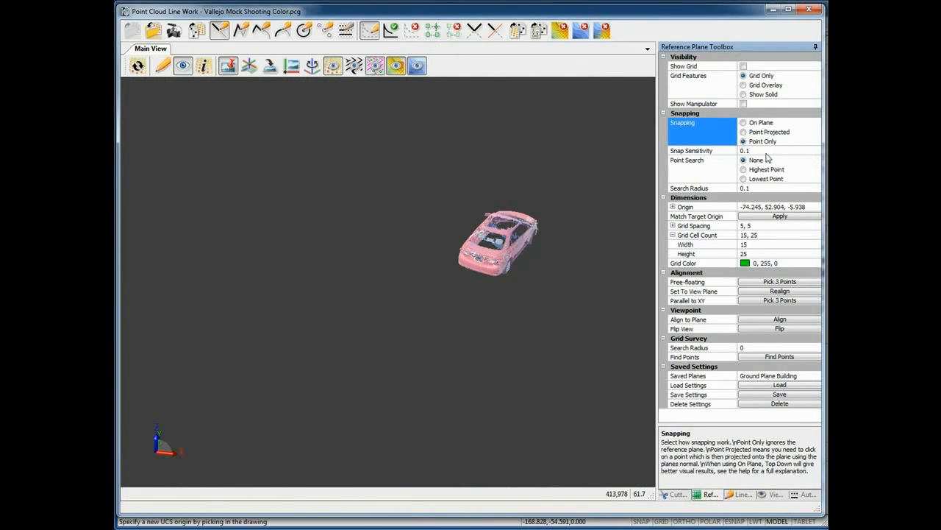
left_click(675, 494)
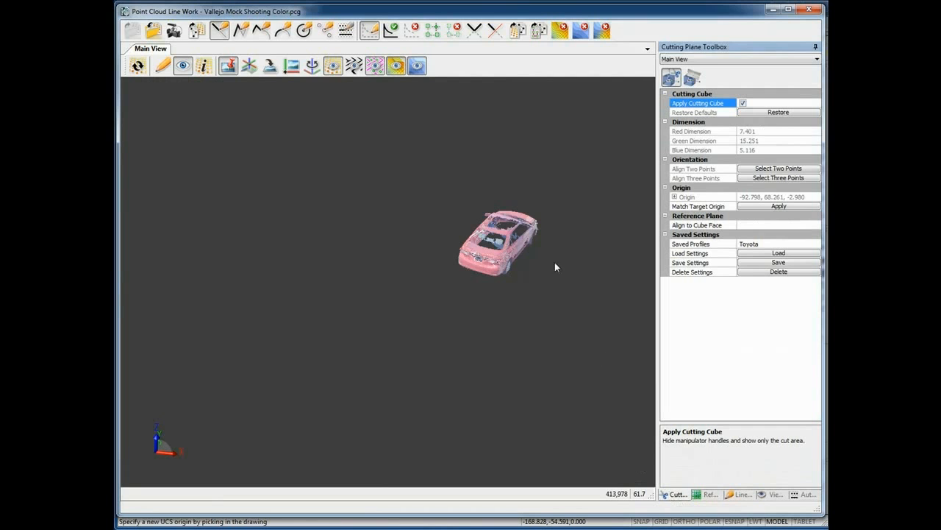
- Draw temporary lines along the two trajectory rods protruding from the red car's rear window, and return to view mode
middle_click_drag(517, 246, 393, 287)
scroll(394, 300, "up", 4)
left_click_drag(394, 300, 308, 259)
scroll(309, 258, "up", 6)
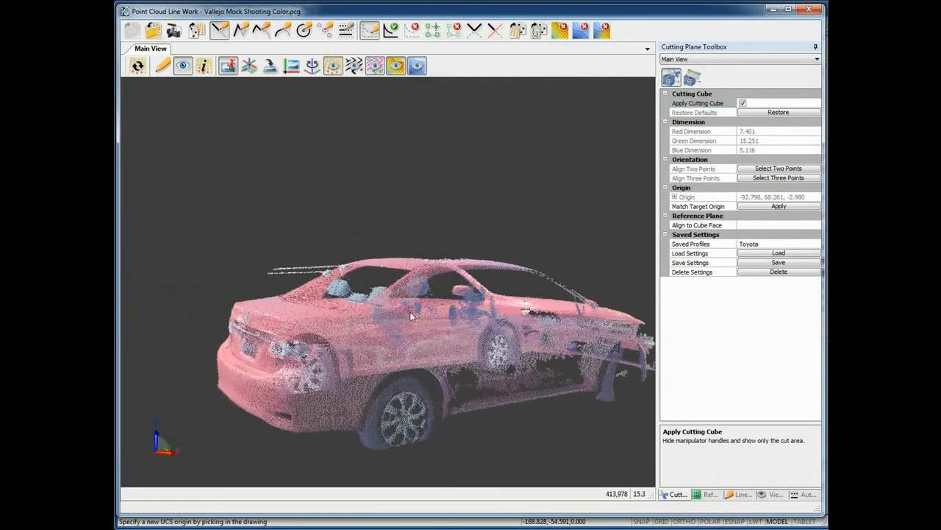
left_click_drag(328, 295, 392, 278)
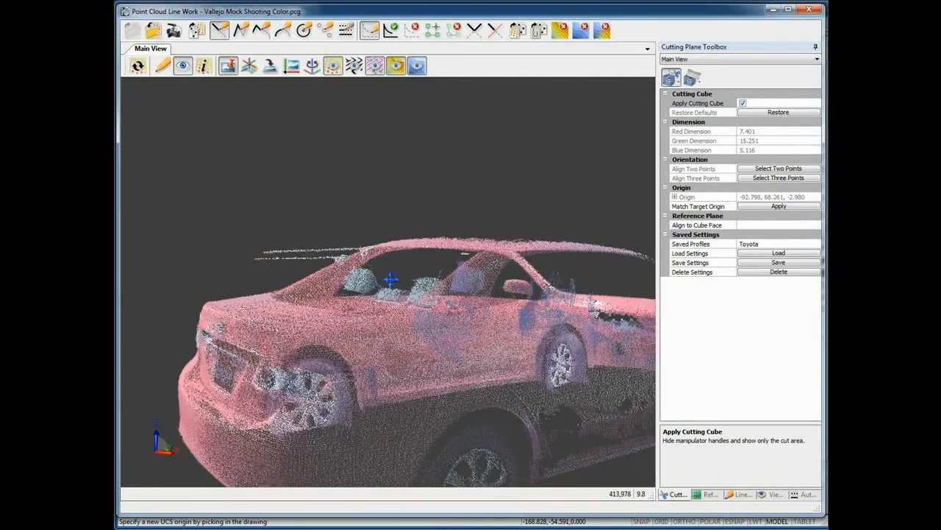
left_click(162, 65)
left_click(264, 253)
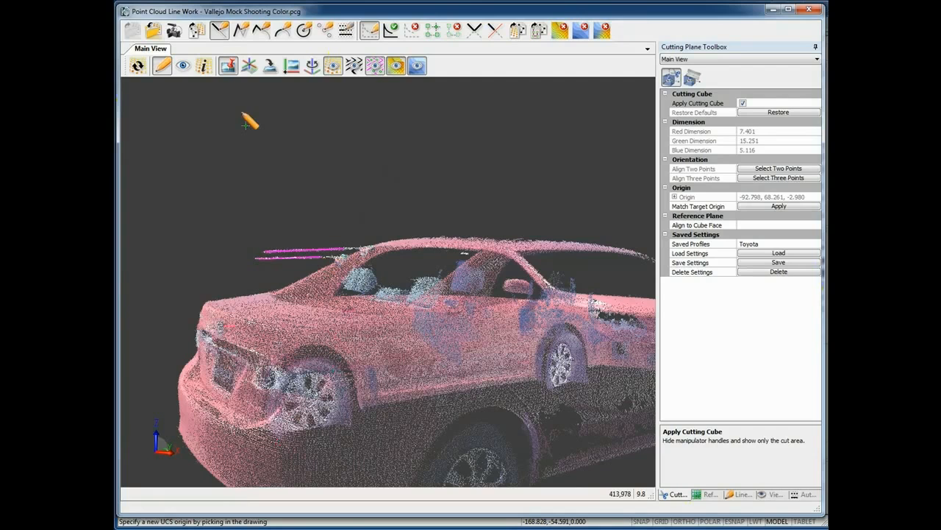
left_click(183, 65)
left_click_drag(299, 287, 437, 150)
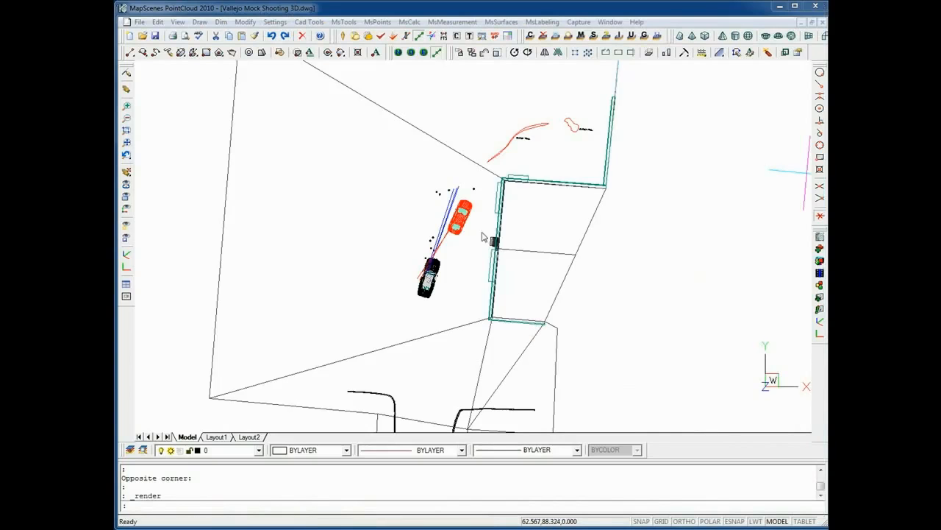
- In MapScenes PointCloud, examine the blood trail, blood pool, numbered evidence markers and trajectory lines around the two cars
left_click(515, 156)
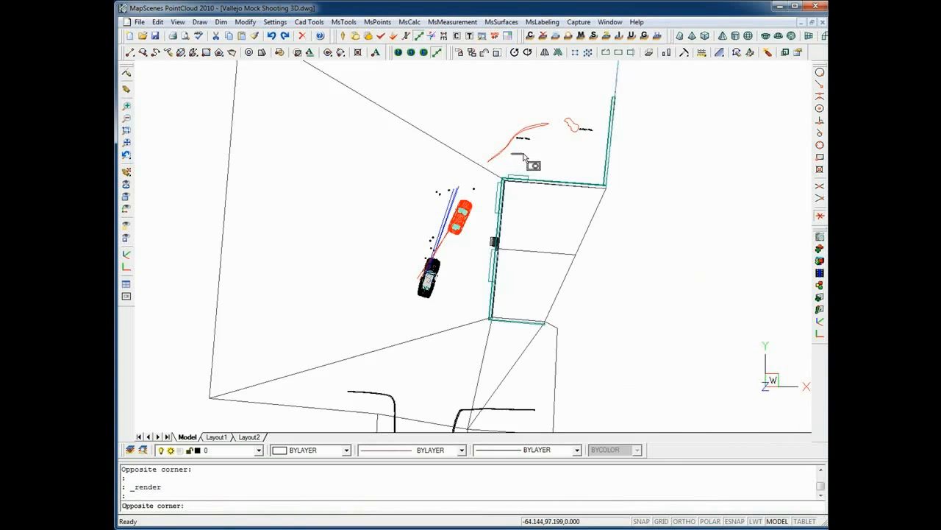
left_click(530, 170)
scroll(522, 151, "up", 4)
mouse_move(534, 132)
middle_mouse_down()
mouse_move(508, 172)
mouse_move(504, 160)
middle_mouse_up()
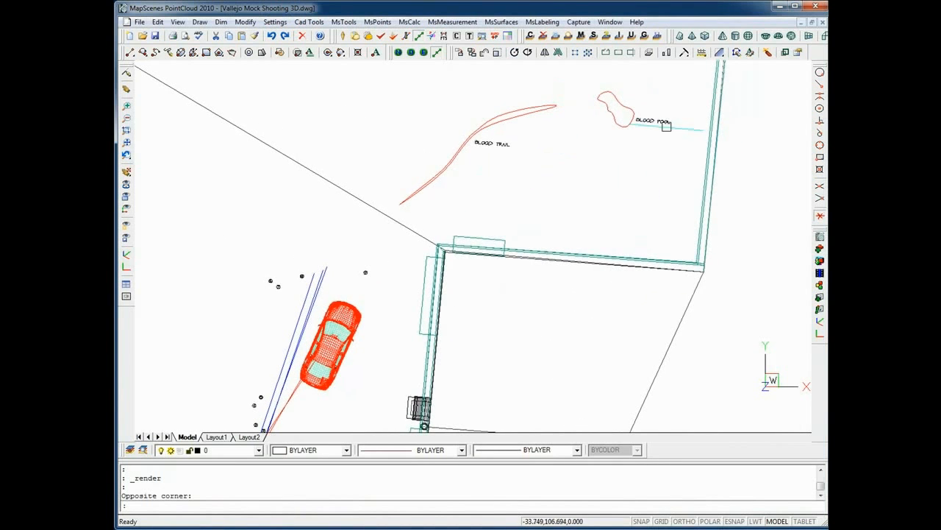
scroll(532, 144, "down", 2)
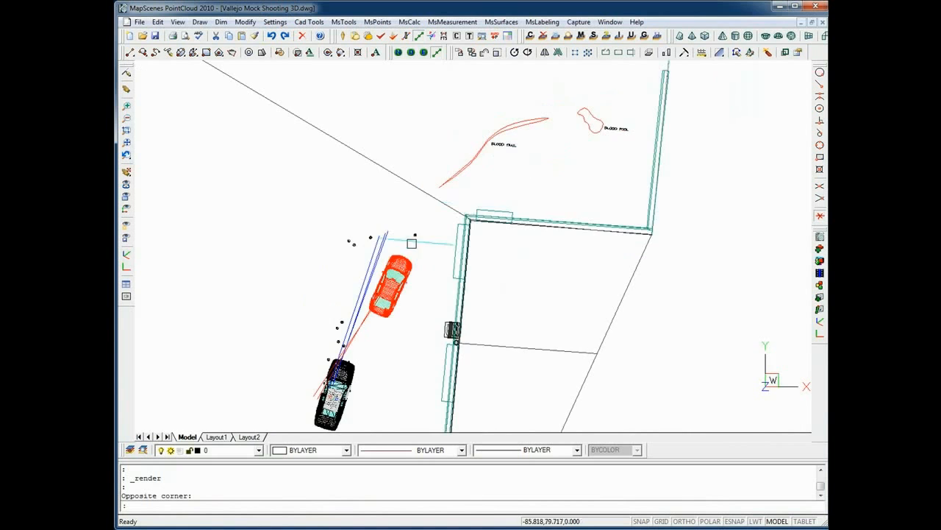
scroll(413, 236, "up", 4)
scroll(413, 236, "up", 4)
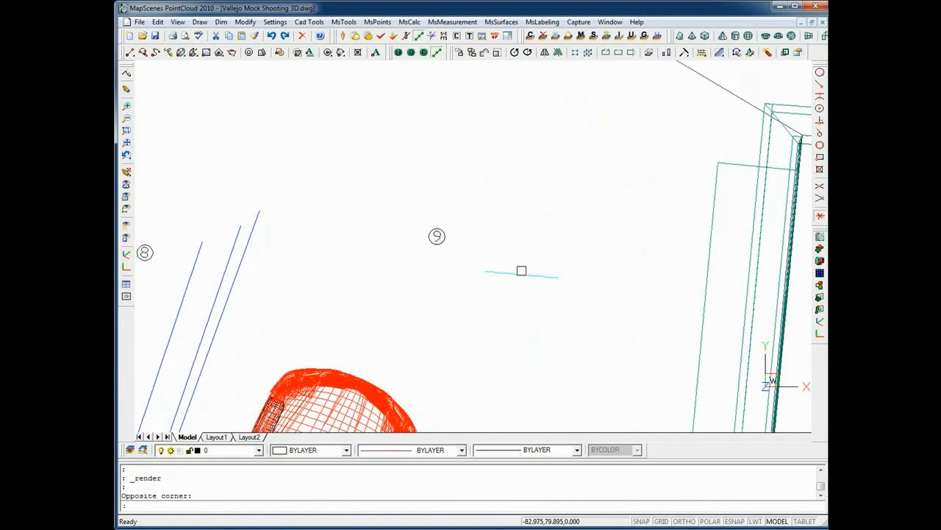
scroll(513, 228, "down", 2)
scroll(515, 228, "down", 3)
scroll(517, 282, "up", 1)
middle_click_drag(517, 282, 540, 158)
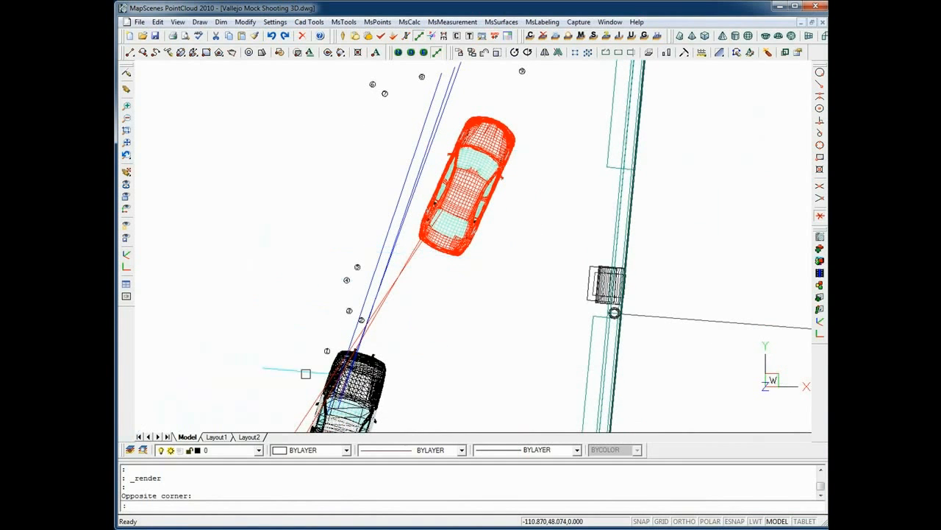
- Set a center of rotation inside the building and rotate the plan into an oblique 3D view of the whole scene
left_click(822, 327)
left_click(645, 316)
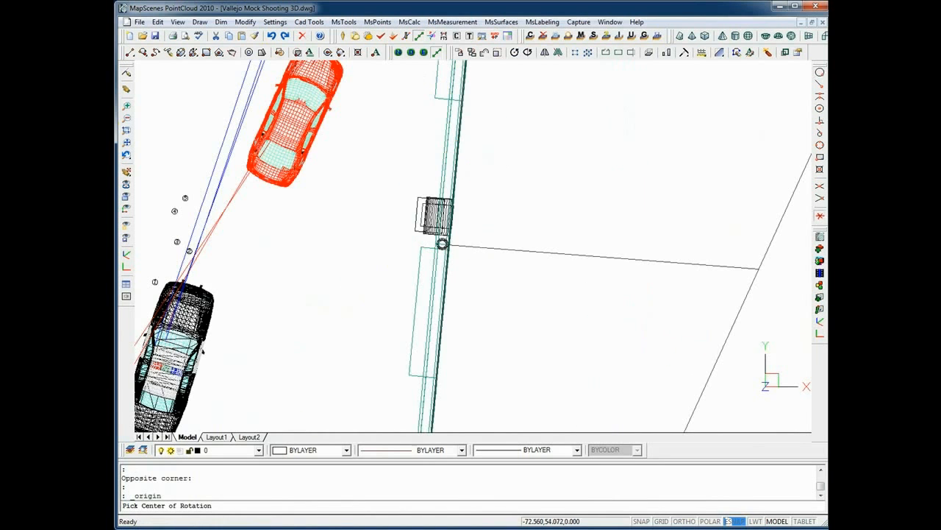
middle_click_drag(610, 348, 650, 223, "ctrl")
middle_click_drag(582, 407, 642, 234, "ctrl")
mouse_move(593, 304)
middle_mouse_down("ctrl")
mouse_move(617, 184)
mouse_move(603, 159)
mouse_move(636, 181)
mouse_move(620, 166)
middle_mouse_up("ctrl")
middle_click_drag(600, 290, 529, 296, "ctrl")
scroll(529, 296, "down", 5)
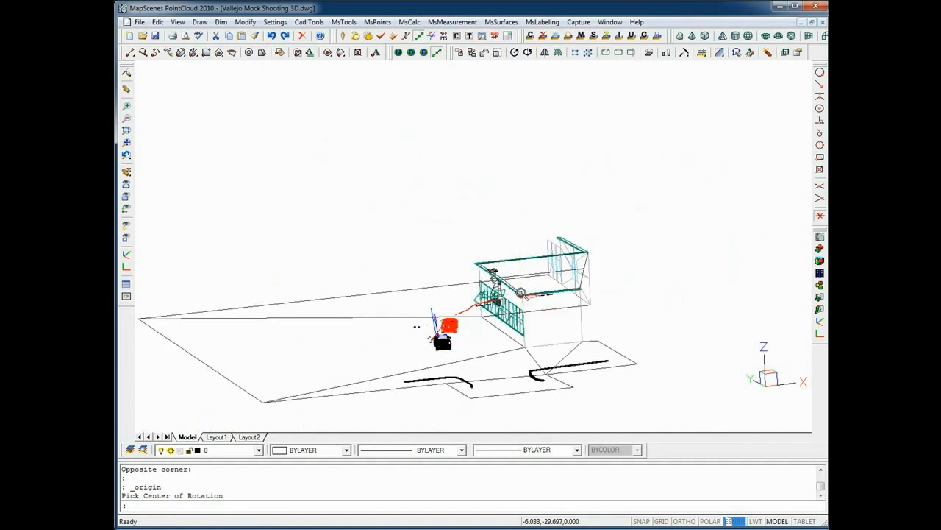
- Render the scene in the 3D Viewer and orbit around to a side view of both cars with their trajectory lines
left_click(821, 335)
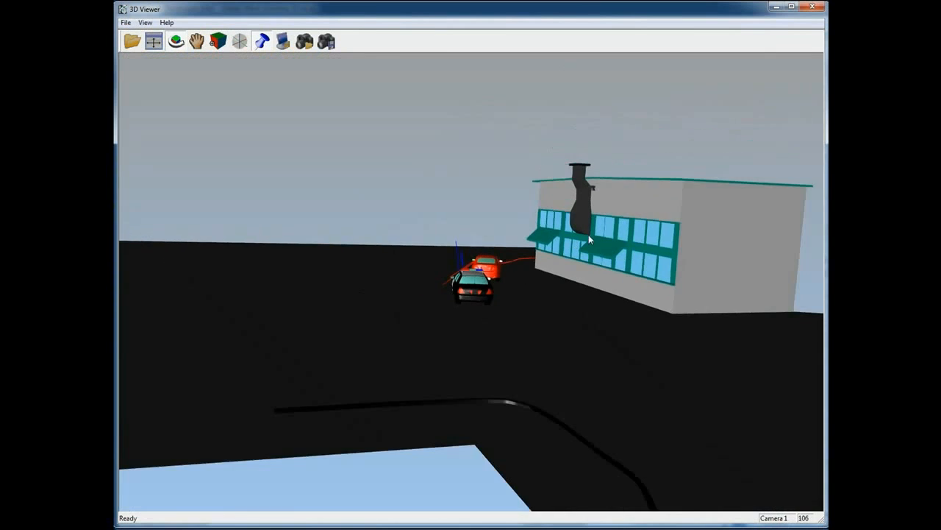
left_click_drag(542, 338, 510, 339)
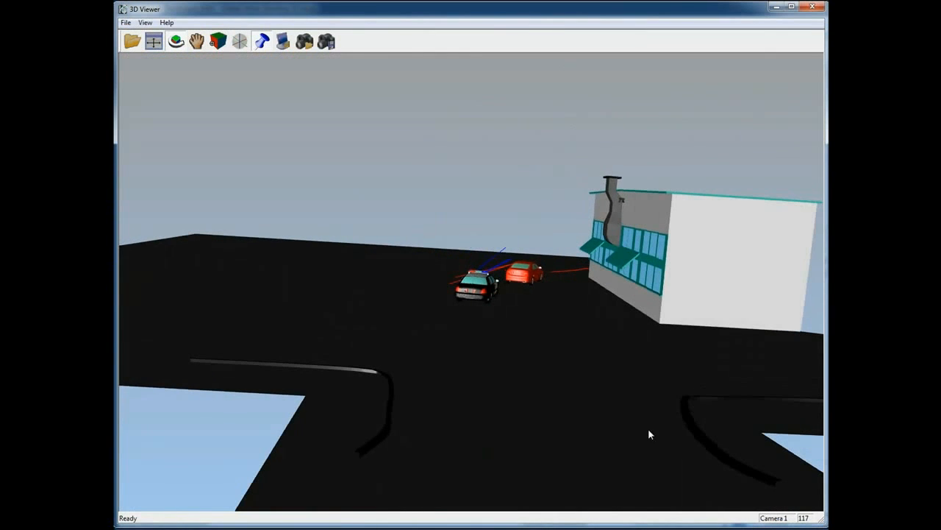
left_click_drag(689, 383, 382, 352)
left_click_drag(311, 322, 429, 339)
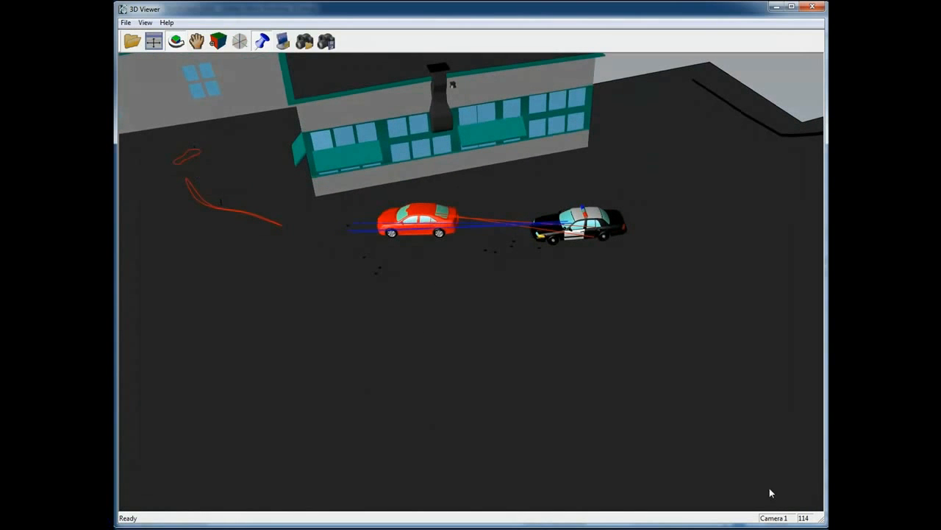
- Close the 3D Viewer, switch to the Point Cloud Line Work window, and show the drawn linework over the scan
left_click(813, 7)
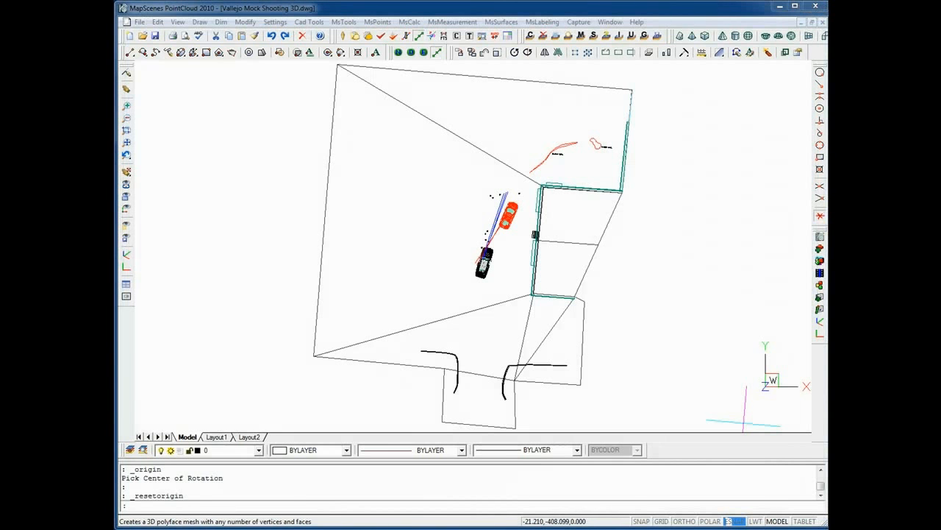
left_click(820, 310)
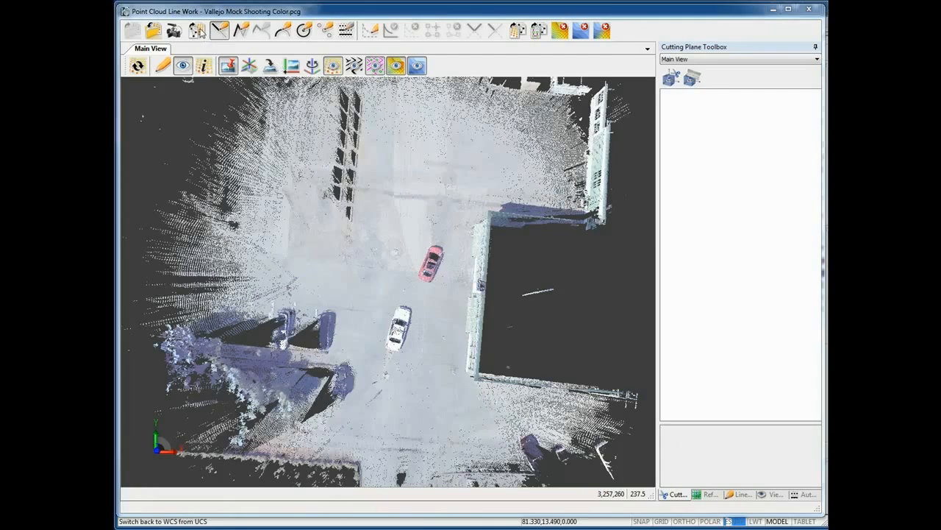
left_click(355, 66)
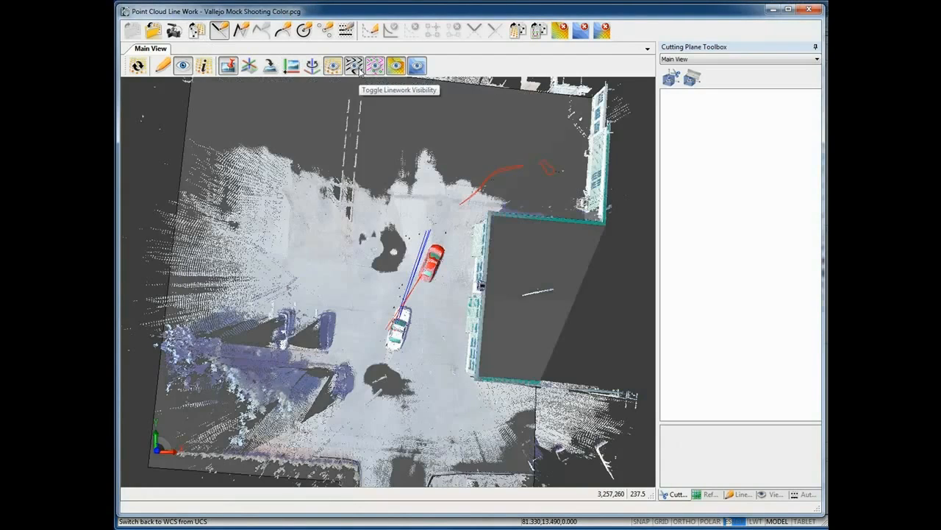
- Examine how the modelled cars, trajectory lines, blood trail and building line up with the scanned points, from plan and oblique views
double_click(433, 275)
scroll(394, 322, "up", 4)
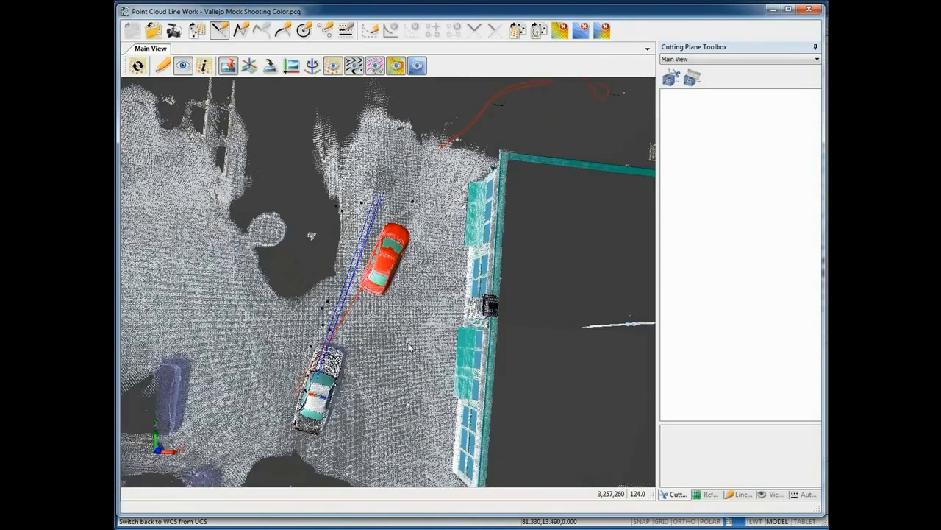
left_click_drag(448, 411, 388, 340)
scroll(387, 341, "up", 4)
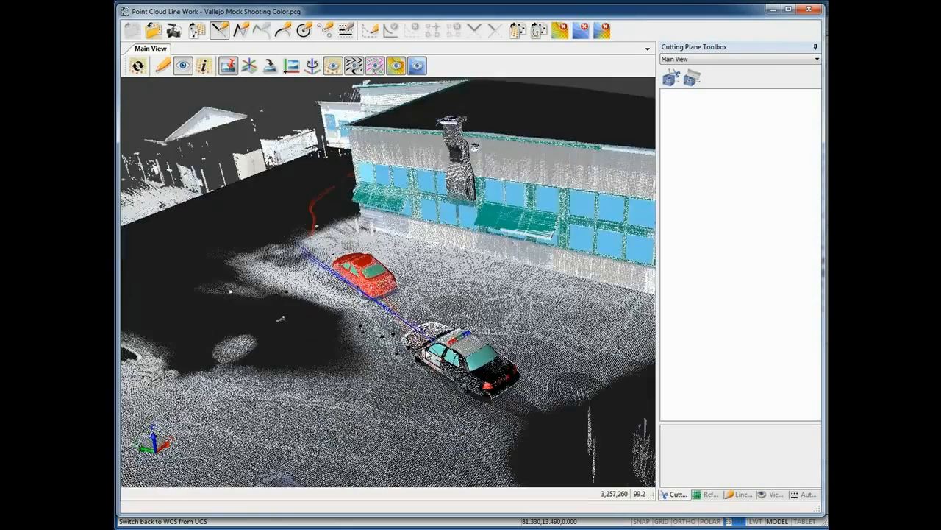
left_click_drag(416, 387, 406, 390)
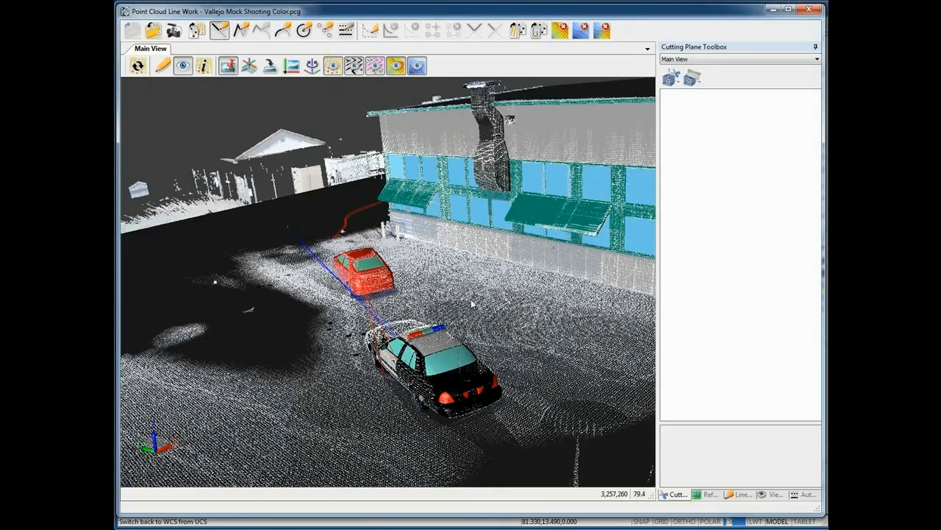
mouse_move(409, 294)
left_mouse_down()
mouse_move(441, 263)
mouse_move(488, 150)
left_mouse_up()
mouse_move(382, 341)
left_mouse_down()
mouse_move(393, 336)
mouse_move(339, 342)
left_mouse_up()
left_click_drag(445, 337, 437, 335)
mouse_move(382, 387)
left_mouse_down()
mouse_move(323, 381)
mouse_move(395, 374)
mouse_move(395, 359)
mouse_move(395, 375)
left_mouse_up()
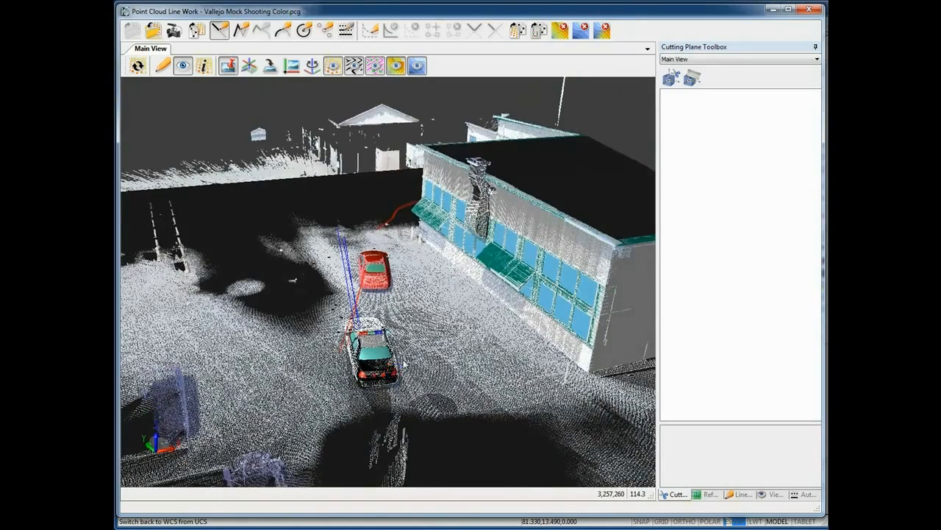
scroll(406, 371, "up", 2)
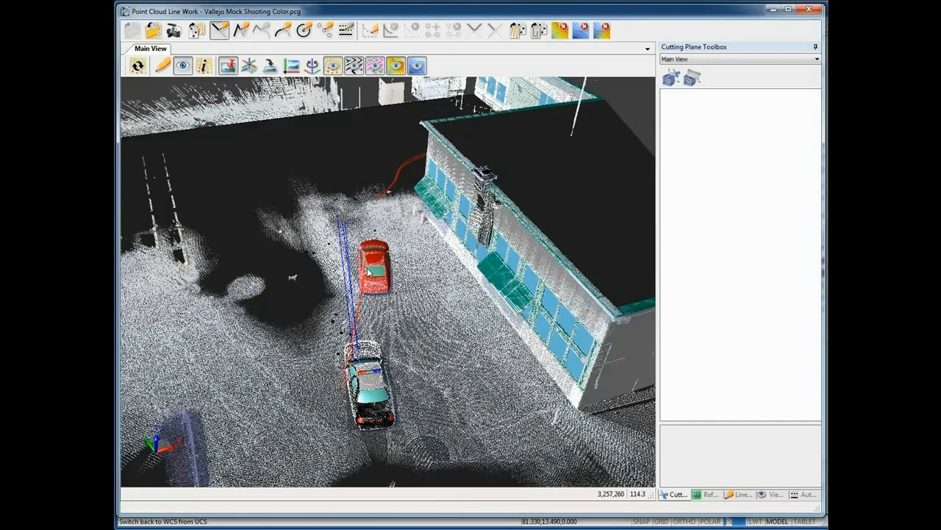
middle_click_drag(398, 230, 465, 324)
middle_click_drag(502, 360, 536, 360)
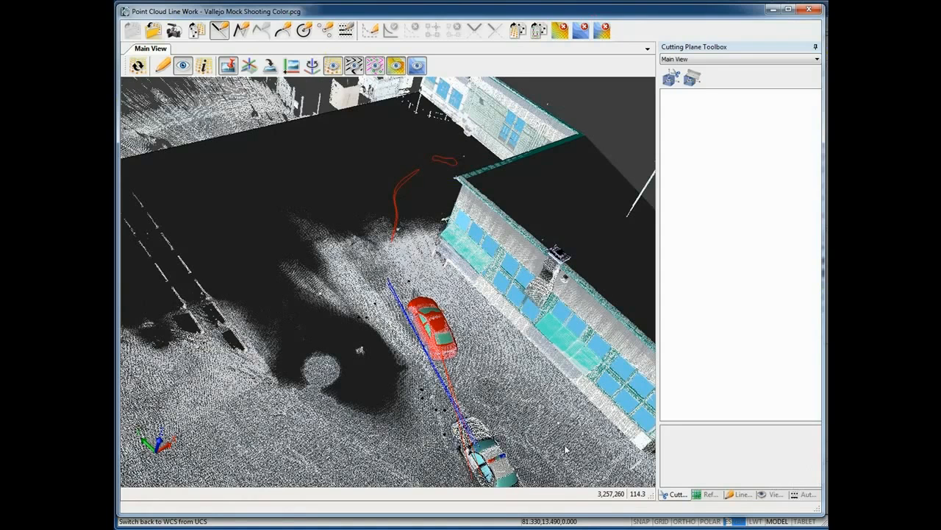
- Hide the point cloud and view the remaining 3D model from the side of the cars and from behind the police car
left_click(333, 67)
middle_click_drag(519, 378, 331, 341, "shift")
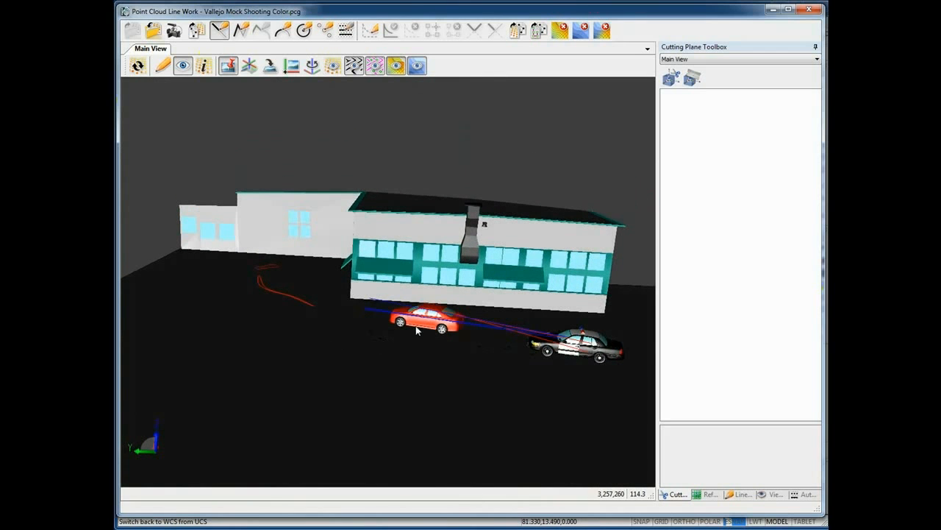
scroll(416, 331, "up", 3)
middle_click_drag(503, 398, 404, 337, "shift")
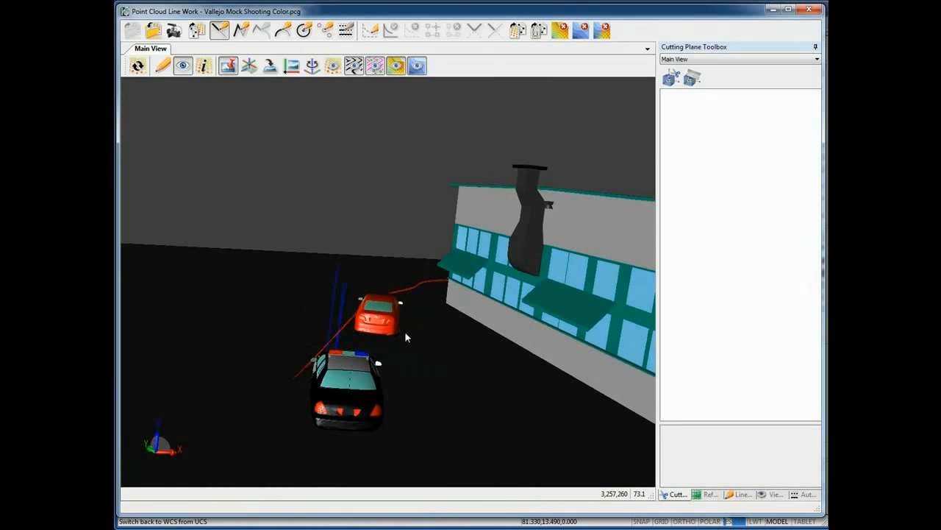